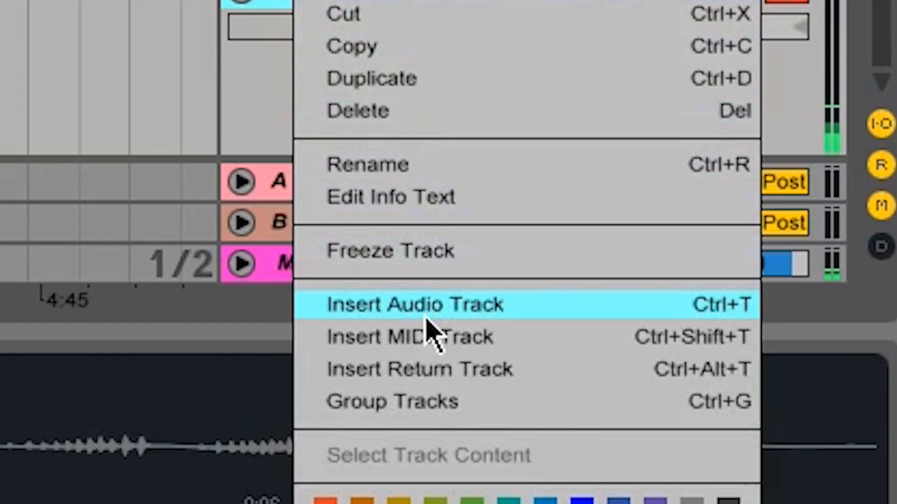
Record the 6-Rub Froggy output post mixer onto the 7 Audio track while moving the sampler's loop end
click(414, 96)
click(434, 455)
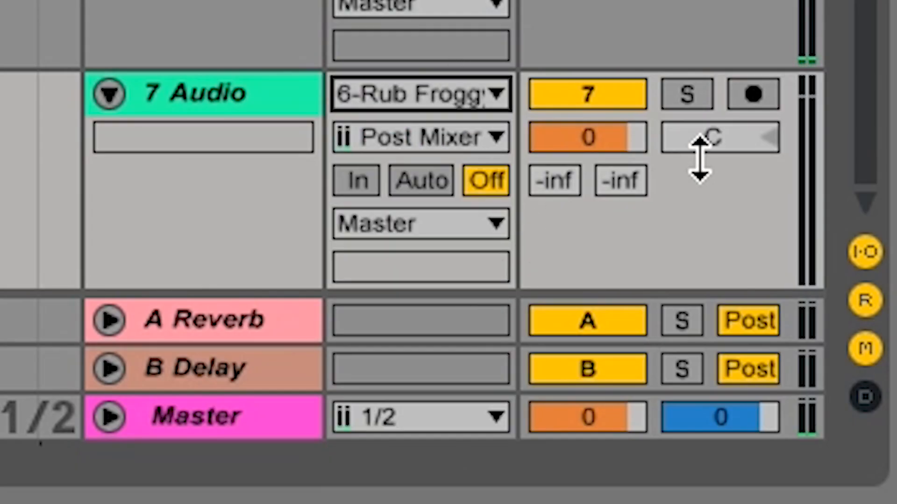
click(753, 94)
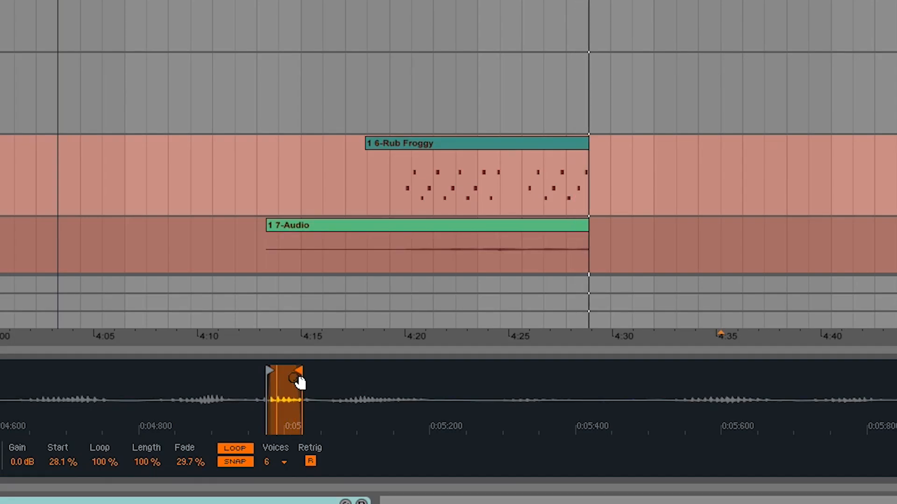
mouse_move(299, 382)
mouse_down()
mouse_move(453, 381)
mouse_move(289, 370)
mouse_up()
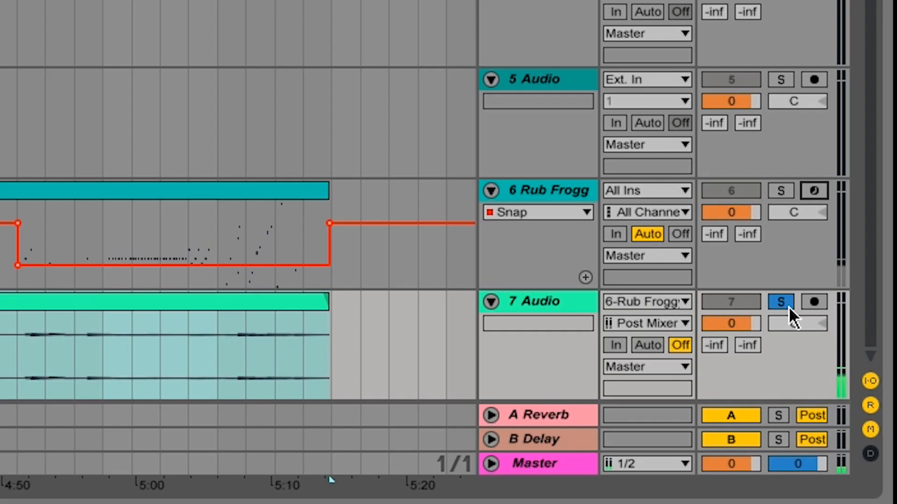
Solo the 7 Audio track and export the recorded audio as a WAV file to the SPOONZ folder
click(782, 303)
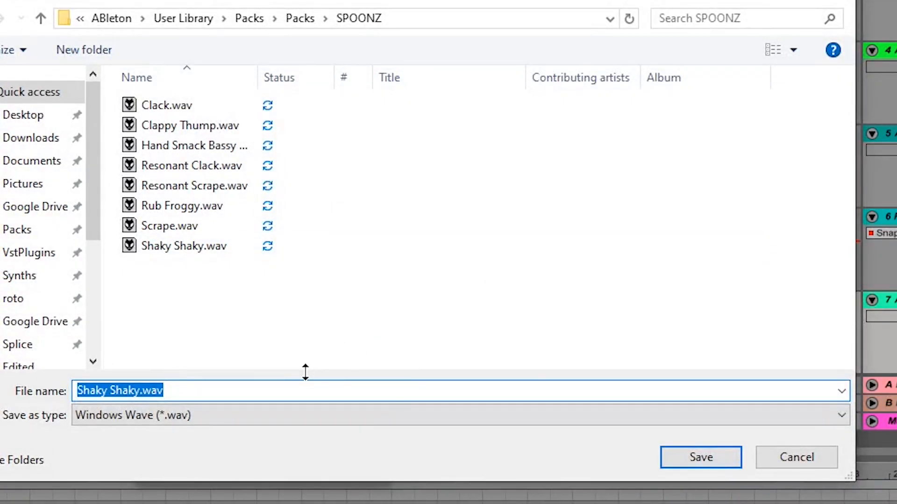
key(Return)
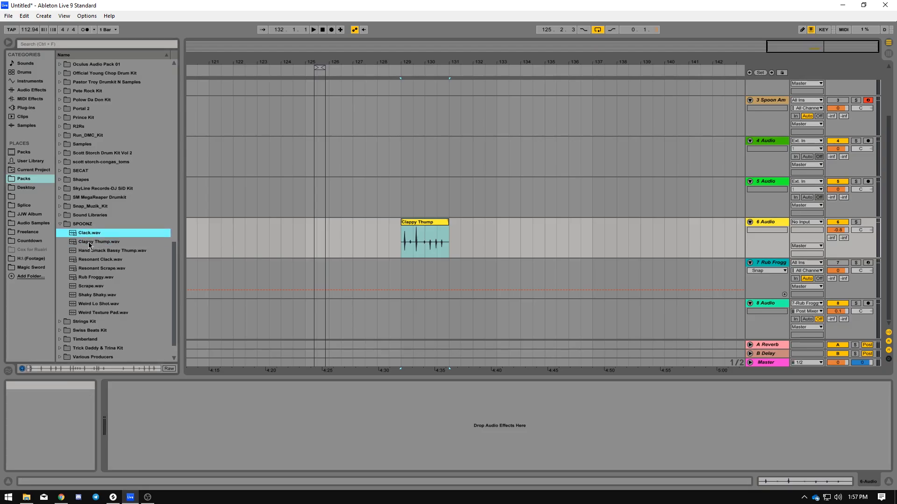
Place the Hand Smack Bassy Thump sample on the 6 Audio track at bar 133 and reposition the clip
drag(94, 251, 164, 265)
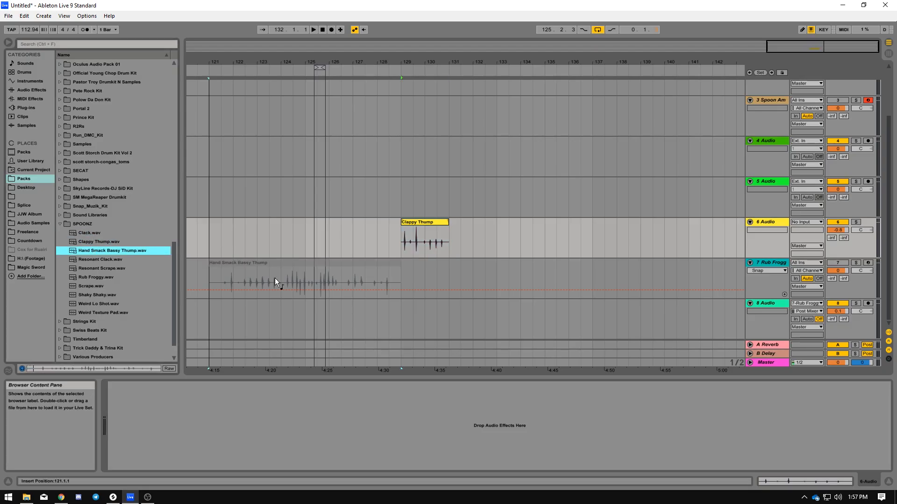
drag(164, 266, 499, 239)
key(space)
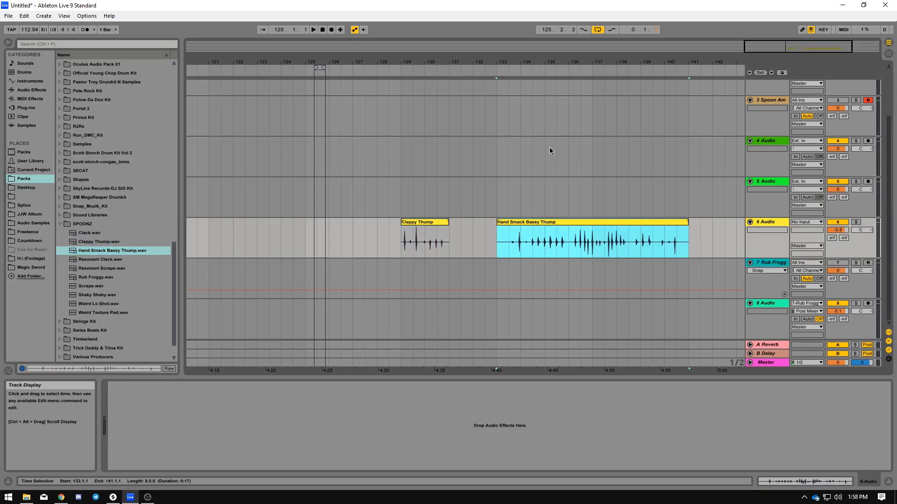
drag(541, 62, 537, 129)
drag(304, 226, 431, 223)
right_click(449, 240)
click(472, 392)
Add EQ Eight and a Compressor to the 6 Audio track and set the Compressor's attack to 14.9 ms
click(31, 89)
drag(82, 125, 187, 416)
drag(86, 108, 413, 418)
drag(347, 426, 348, 408)
Insert a Limiter between EQ Eight and the Compressor, and raise the cutoff frequency of the EQ's band 8 high cut
drag(80, 214, 375, 406)
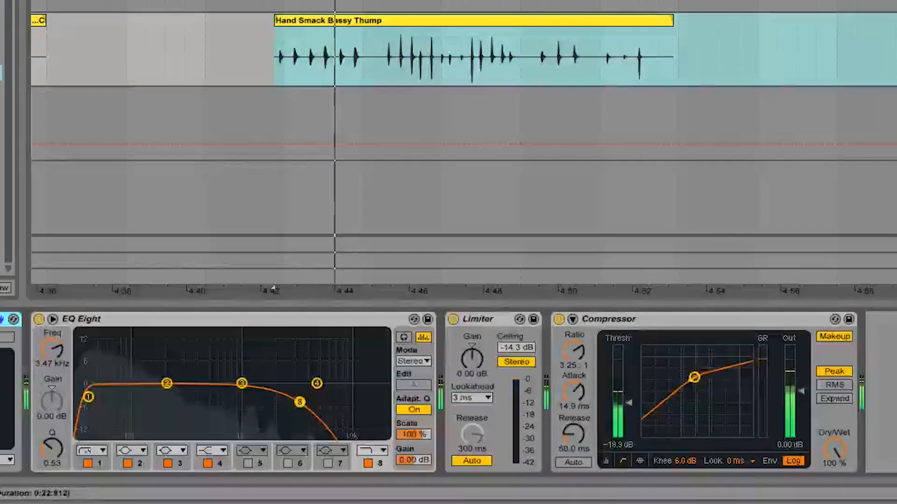
drag(300, 402, 322, 397)
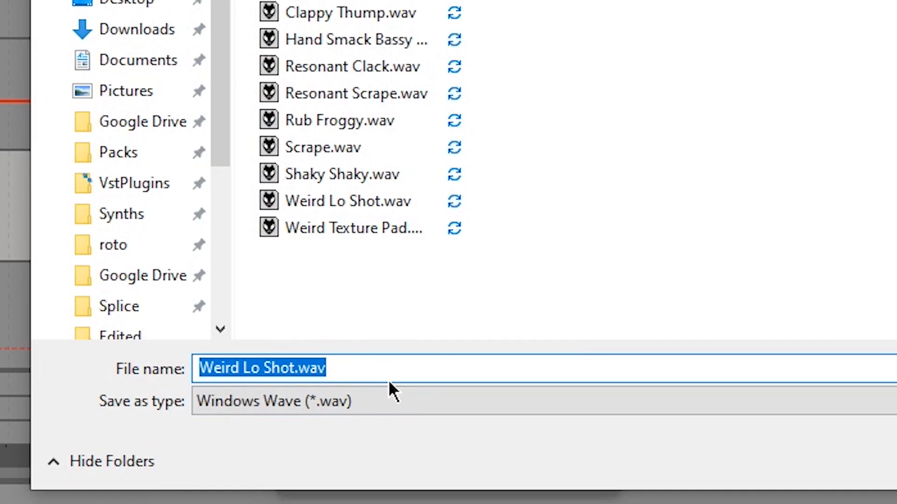
Export the processed audio as a WAV file named Processed Kicks in the SPOONZ folder
text(Pros)
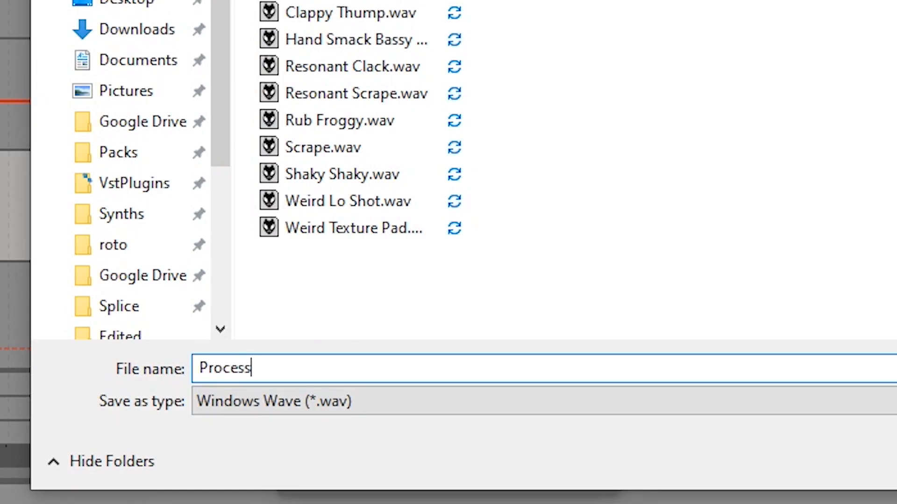
text(essed Kicks)
key(Return)
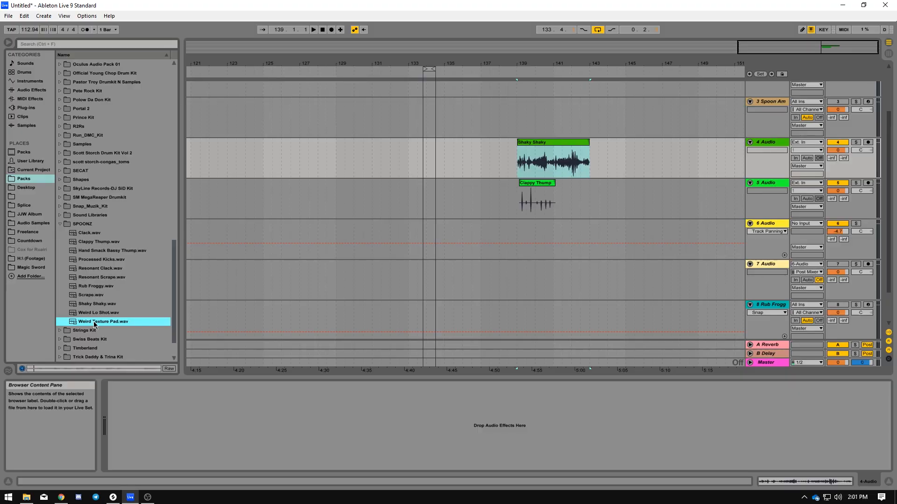
Place the Weird Texture Pad sample in the arrangement near the Shaky Shaky and Clappy Thump clips and play it
drag(125, 326, 353, 215)
key(space)
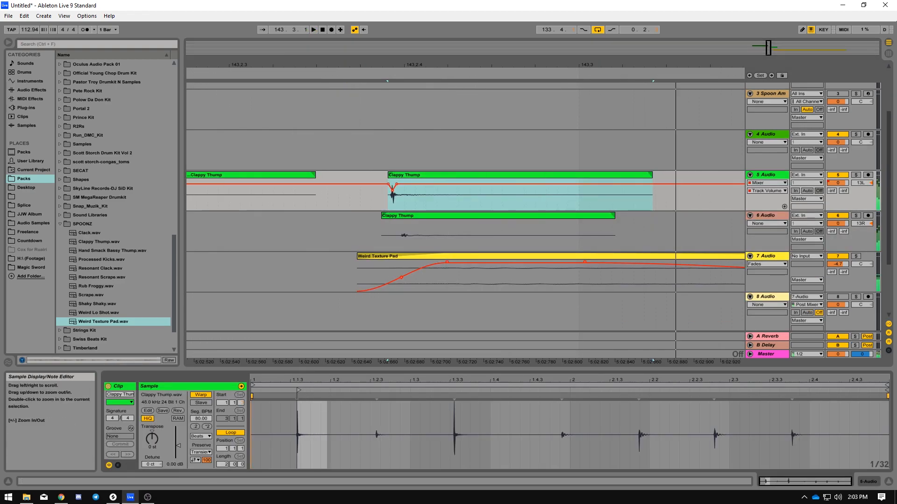
Lower the transposition of the Clappy Thump clip on 5 Audio and of a short Shaky Shaky hit on 4 Audio
drag(294, 379, 295, 406)
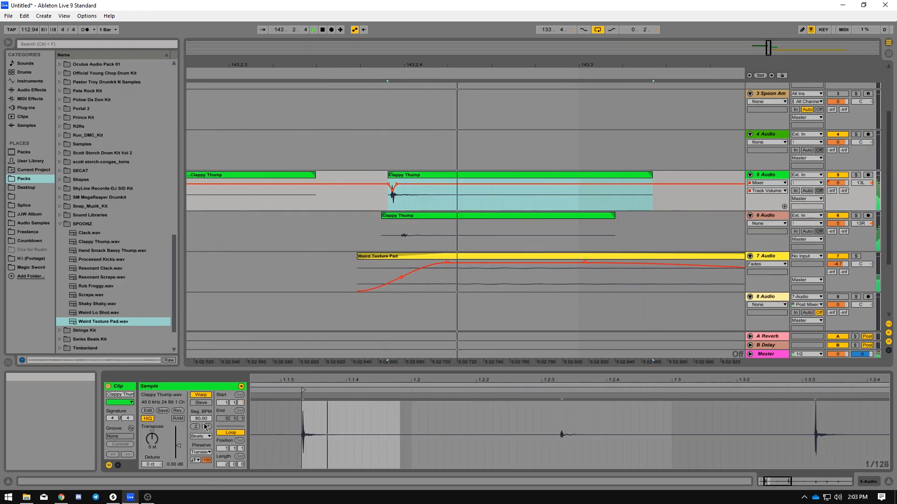
drag(152, 439, 152, 450)
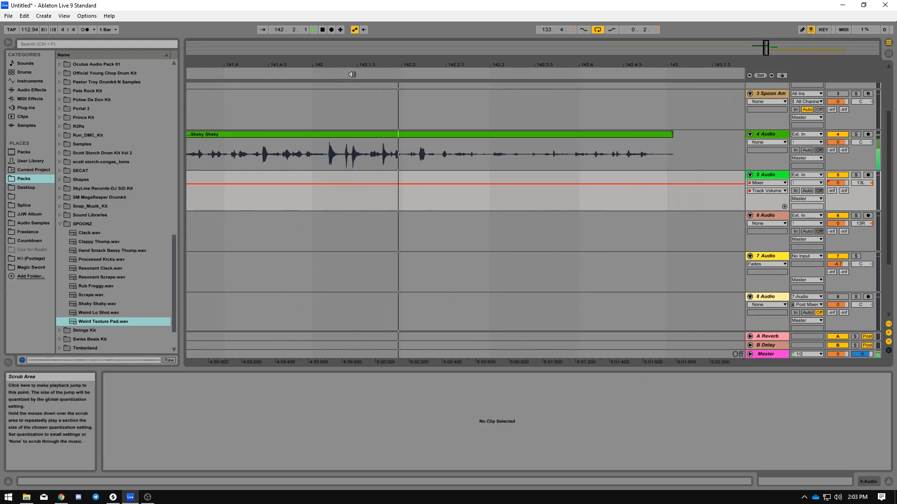
drag(383, 157, 402, 157)
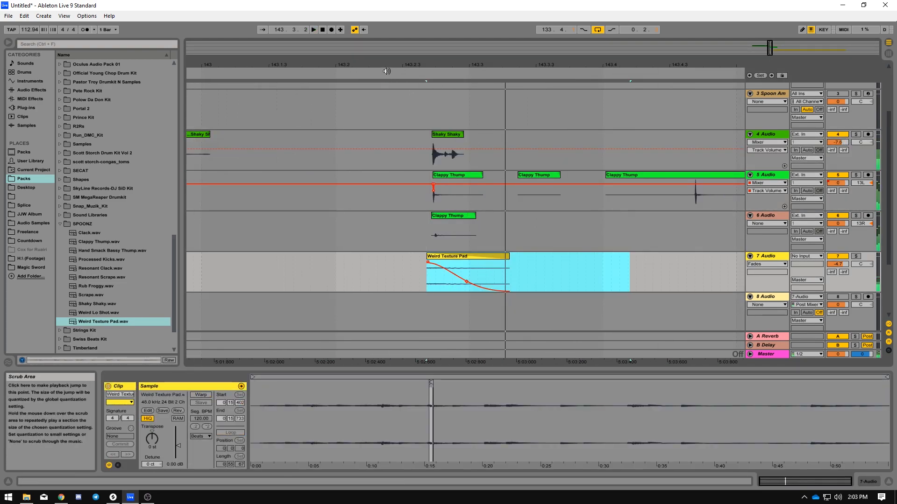
click(387, 72)
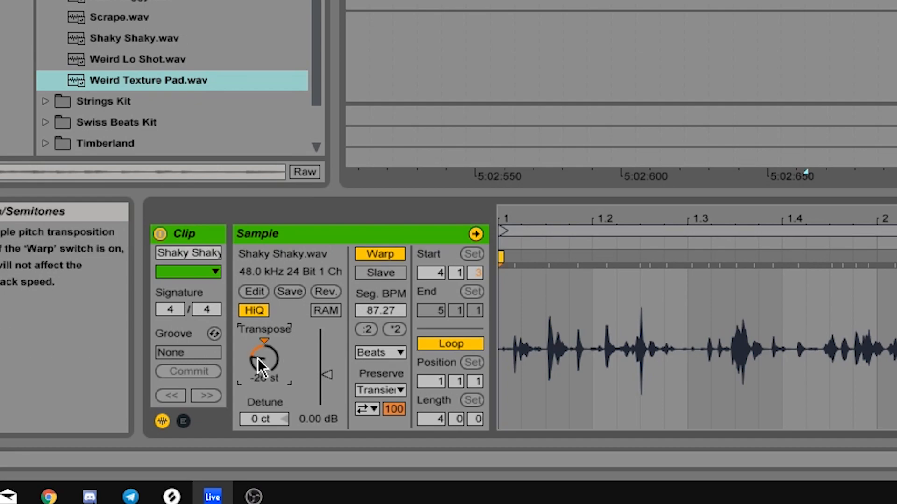
drag(264, 359, 260, 355)
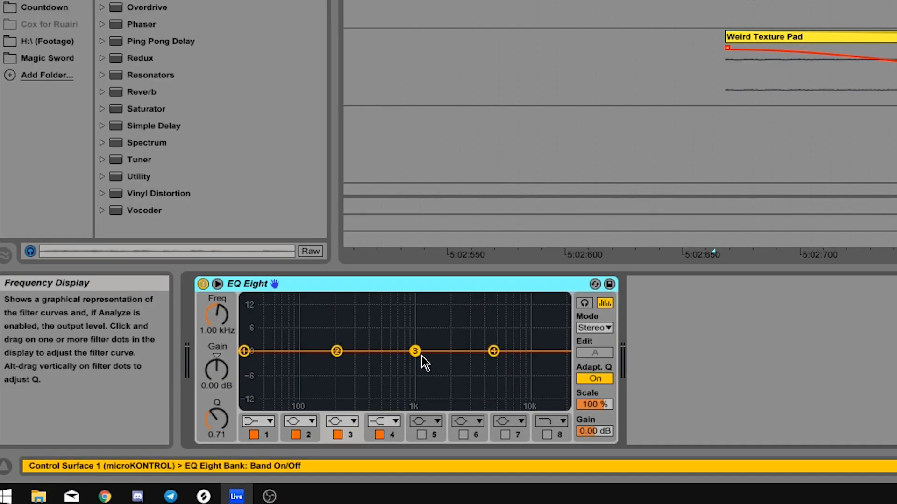
Shape the EQ Eight curve with band 3 at 3.47 kHz and -9.79 dB, a band 1 low cut and a boosted band 2
drag(416, 355, 477, 384)
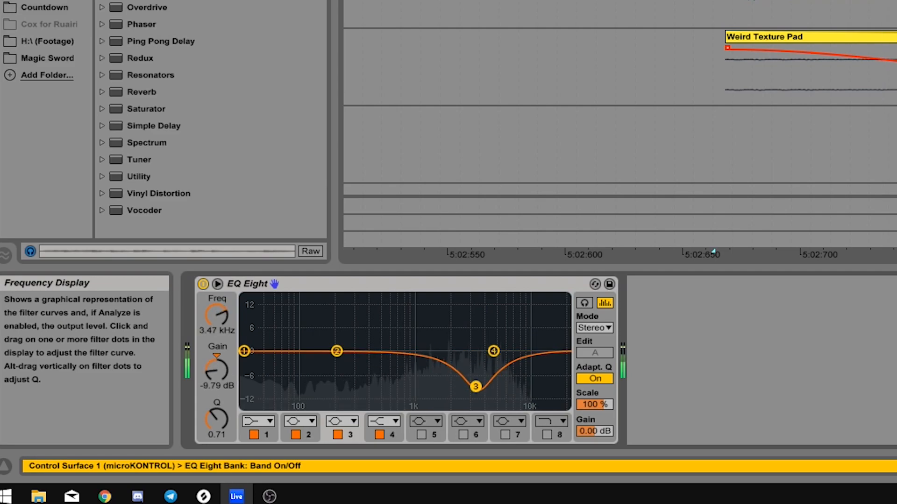
click(262, 421)
click(254, 319)
drag(244, 365, 264, 368)
drag(337, 351, 361, 314)
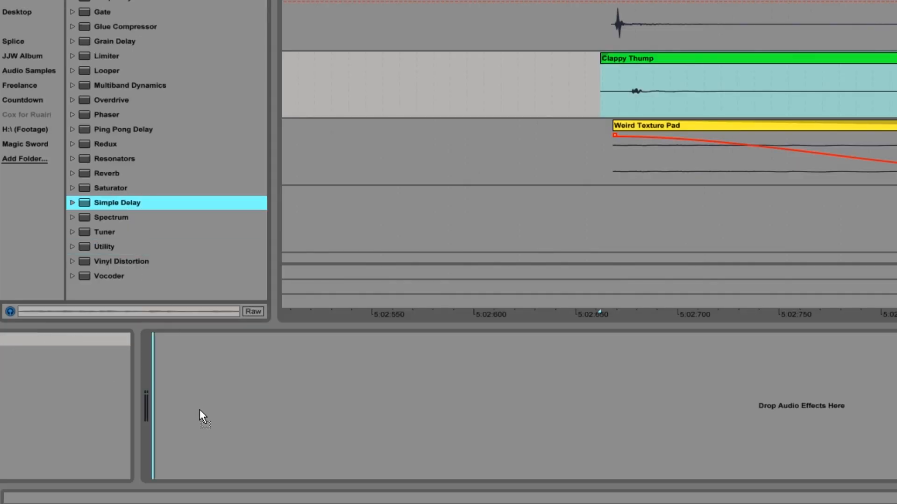
Add Simple Delay to the 6 Audio Clappy Thump track with both channels unsynced, 100% dry/wet and a 1.00 ms left delay
drag(200, 414, 201, 410)
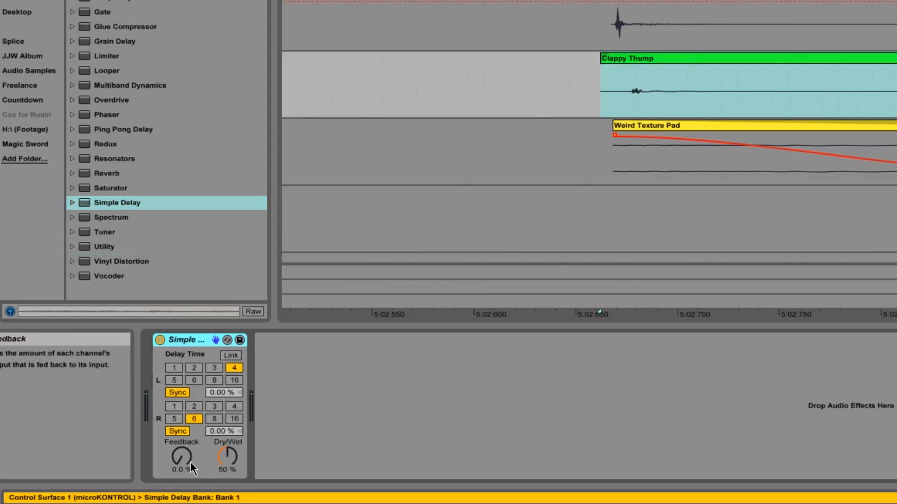
drag(227, 456, 228, 434)
click(177, 394)
click(180, 432)
drag(221, 392, 221, 461)
key(space)
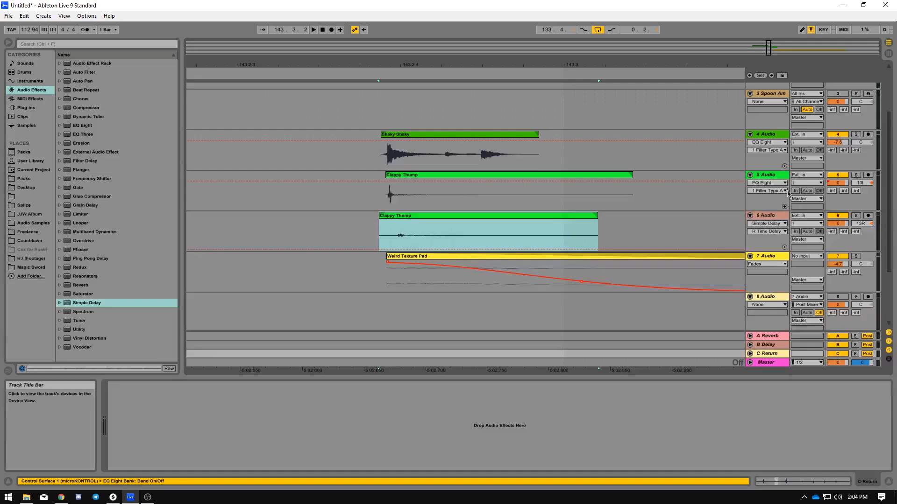
Group the 4 Audio through 7 Audio tracks and add a Compressor to the group
click(768, 136)
click(766, 257)
right_click(767, 257)
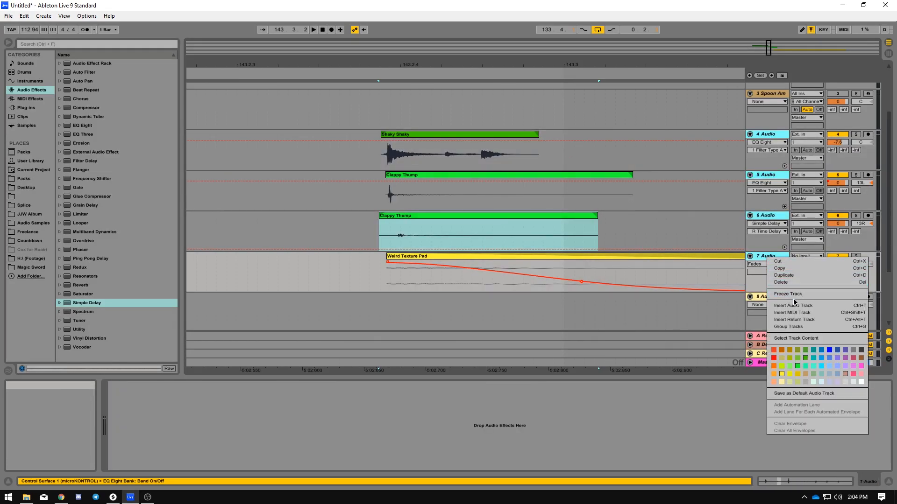
click(793, 326)
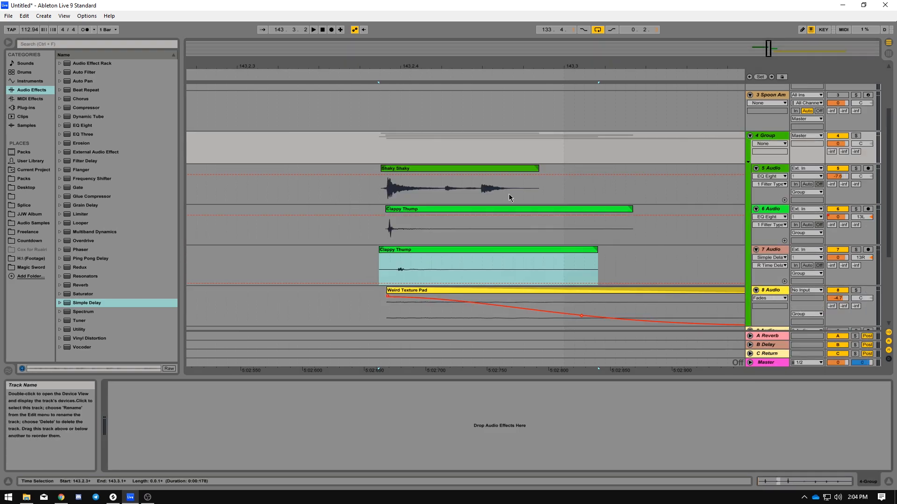
drag(88, 109, 216, 421)
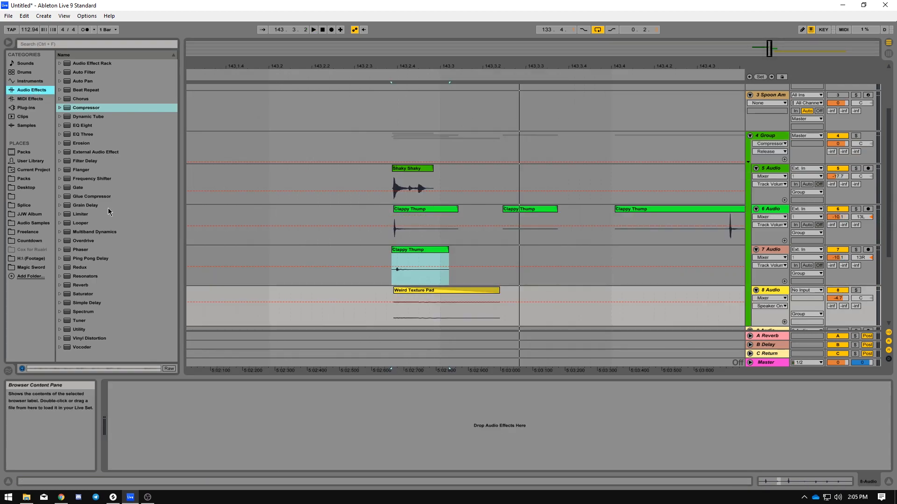
Add a Saturator to the 8 Audio Weird Texture Pad track and raise its drive, auditioning the result
drag(82, 294, 165, 447)
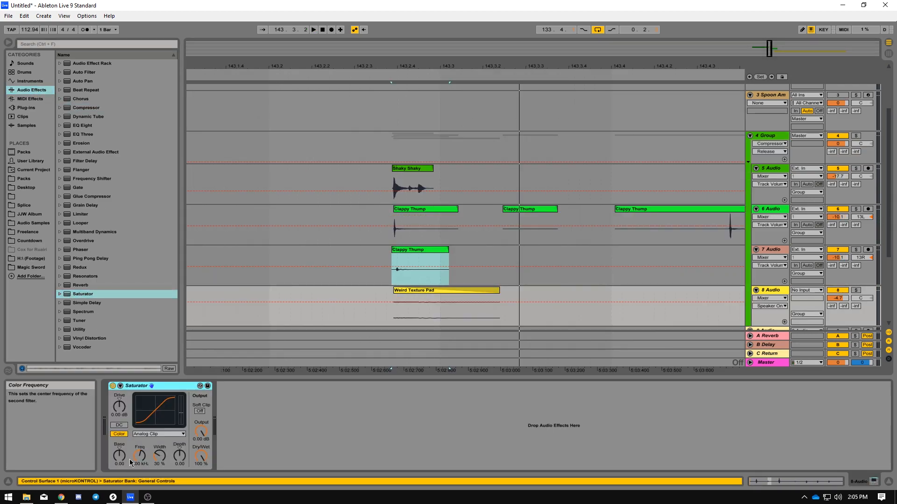
drag(118, 408, 118, 383)
key(space)
key(space)
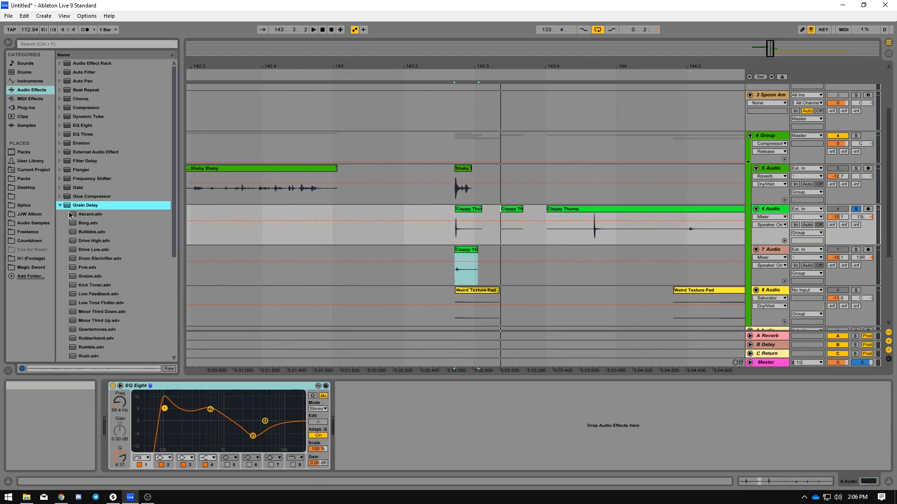
Add the Drum Electrifier grain delay preset after EQ Eight on the 6 Audio track and set its delay time to 8.94 ms
drag(94, 256, 387, 427)
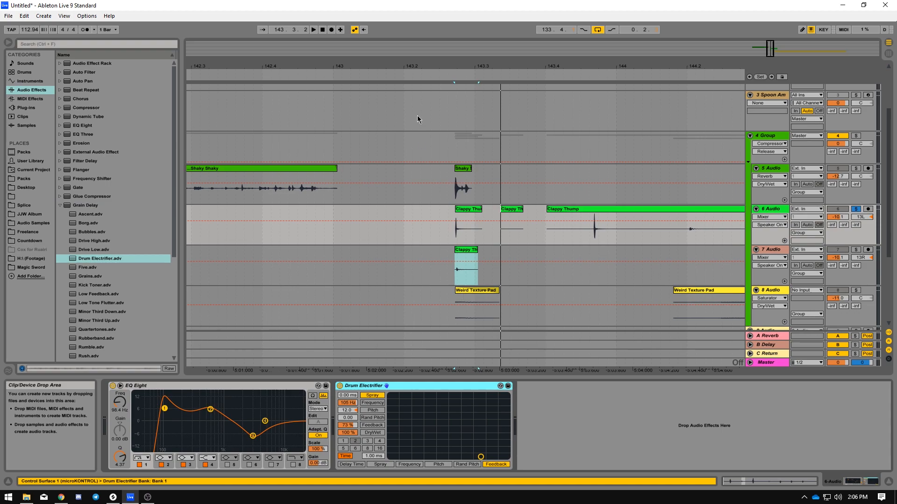
click(425, 75)
click(424, 75)
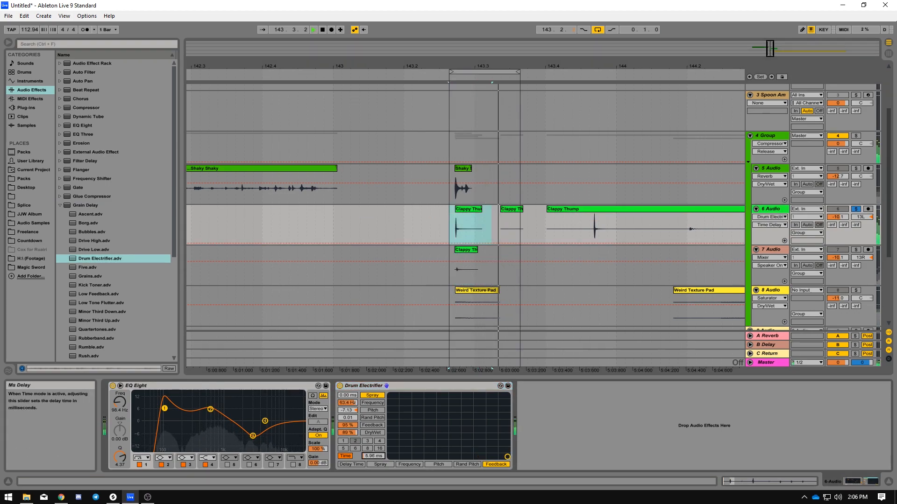
drag(373, 456, 373, 453)
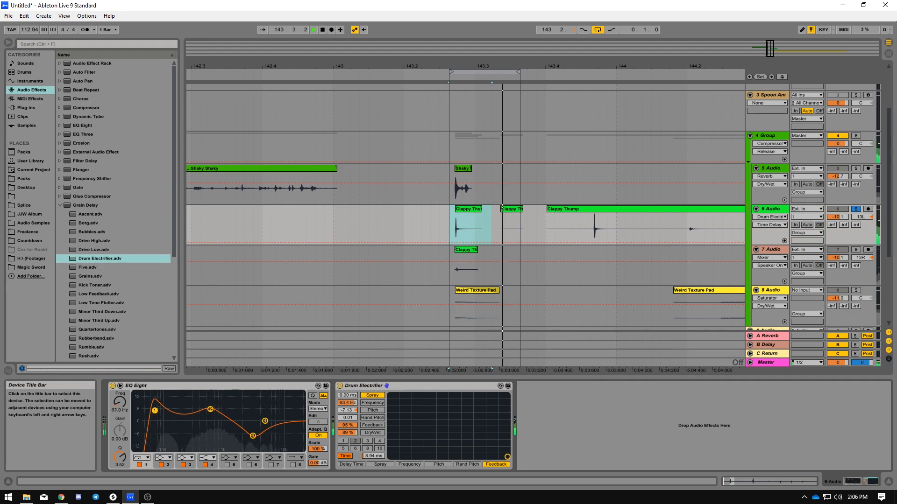
Toggle solo on the 7 Audio track and activation of the 8 Audio track to compare the hit's layers
click(855, 250)
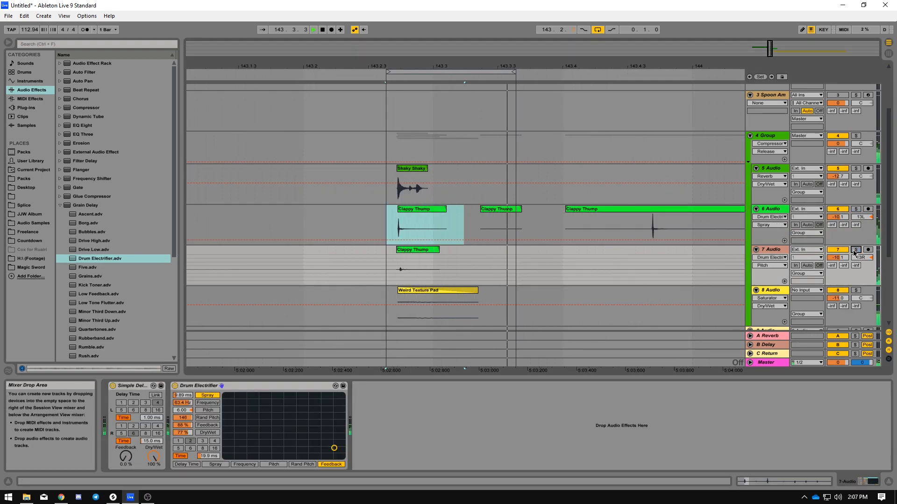
click(838, 290)
drag(469, 66, 391, 56)
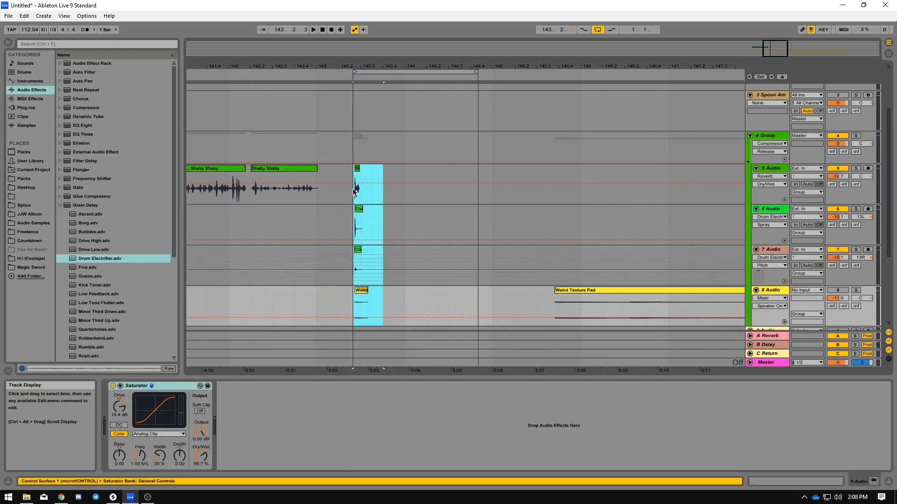
Repeat the layered hit across the 5 Audio through 8 Audio tracks to form a five-hit pattern
drag(353, 192, 353, 193)
drag(368, 67, 369, 99)
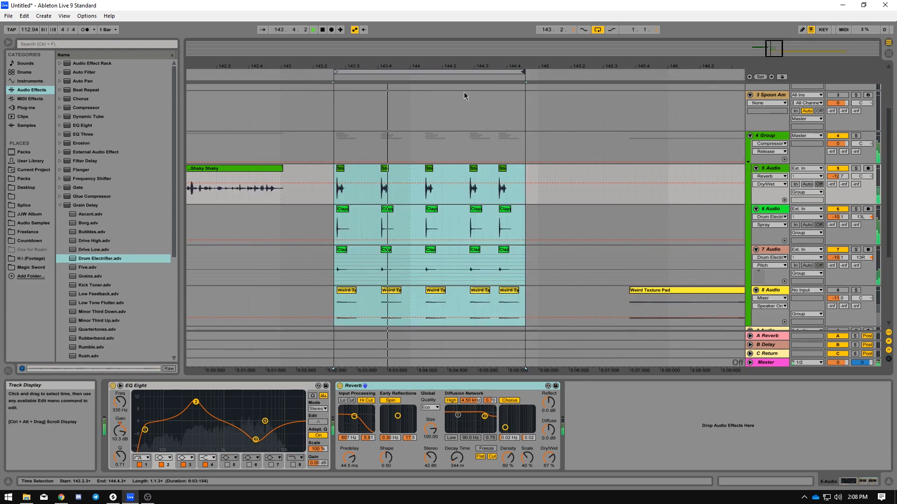
drag(523, 301, 496, 166)
Export the hit pattern as a WAV file named Textured Hits Weird in the SPOONZ folder
text(xtured Hits Weird)
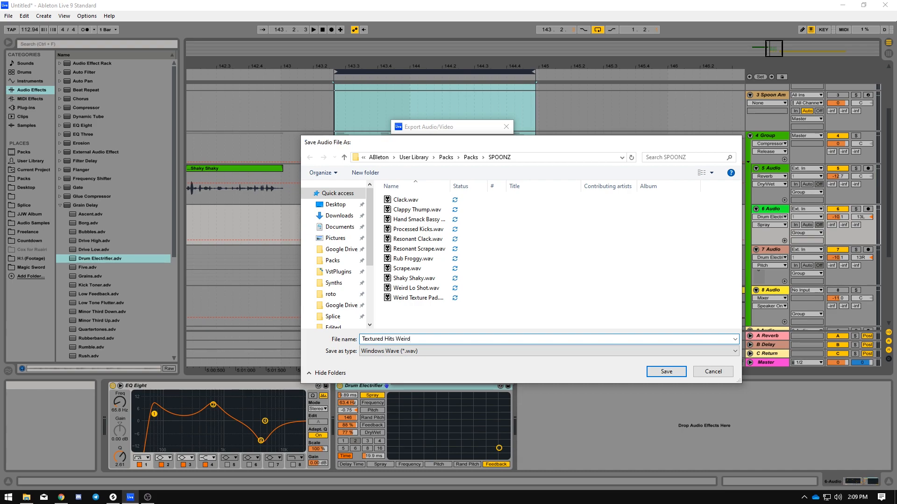
key(Return)
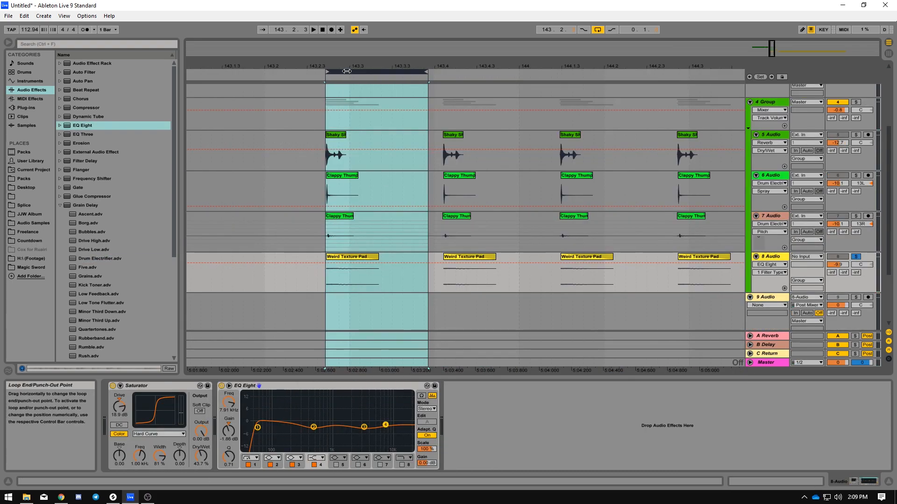
Audition the looped layered hit and export it as a WAV file named Distorted Kick Hit in the SPOONZ folder
key(space)
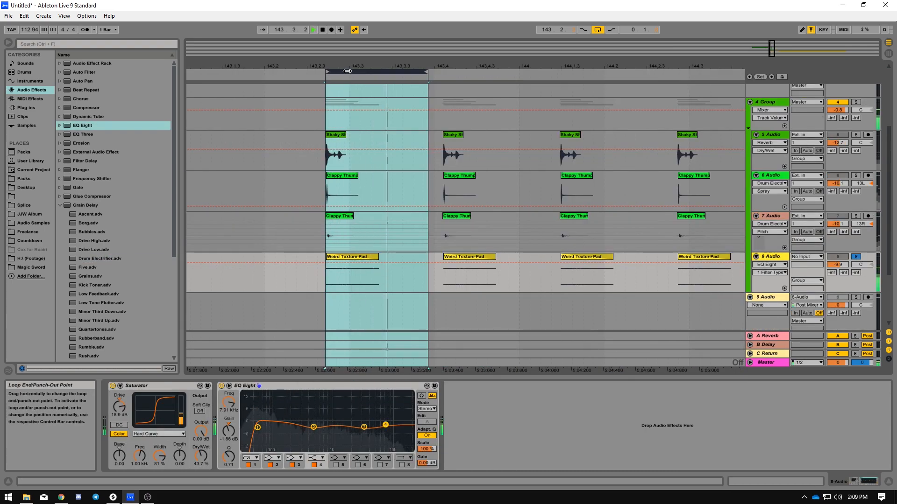
text(ed Ki)
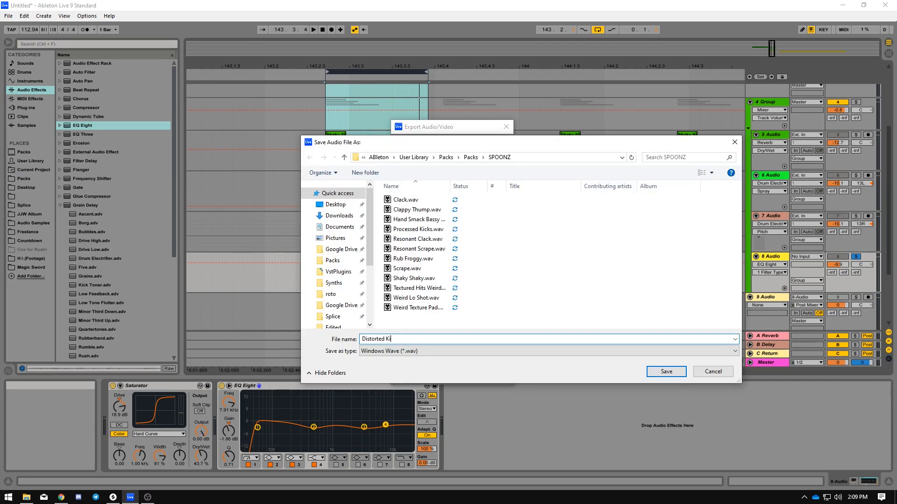
text(ck Hi)
key(Return)
Lower the 8 Audio track's volume to -15.5 dB and export a section of the Weird Texture Pad as Scrunched Texture
drag(273, 66, 272, 27)
click(391, 74)
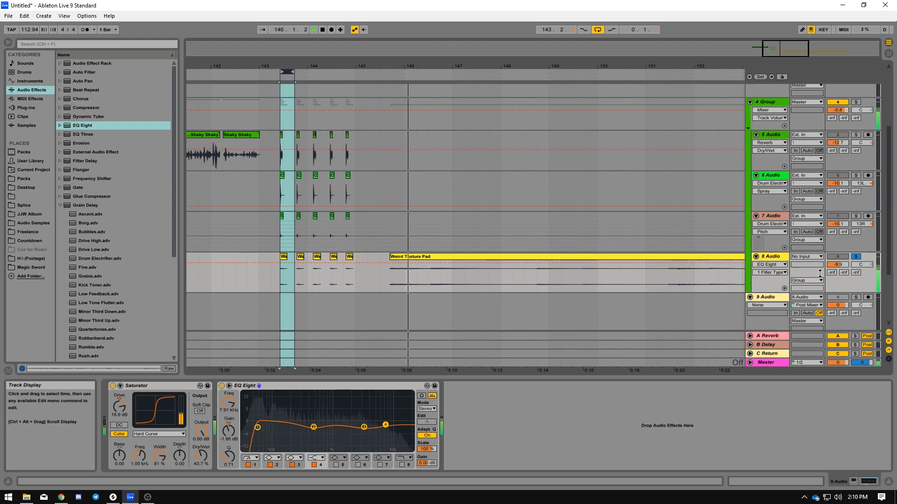
drag(837, 264, 838, 277)
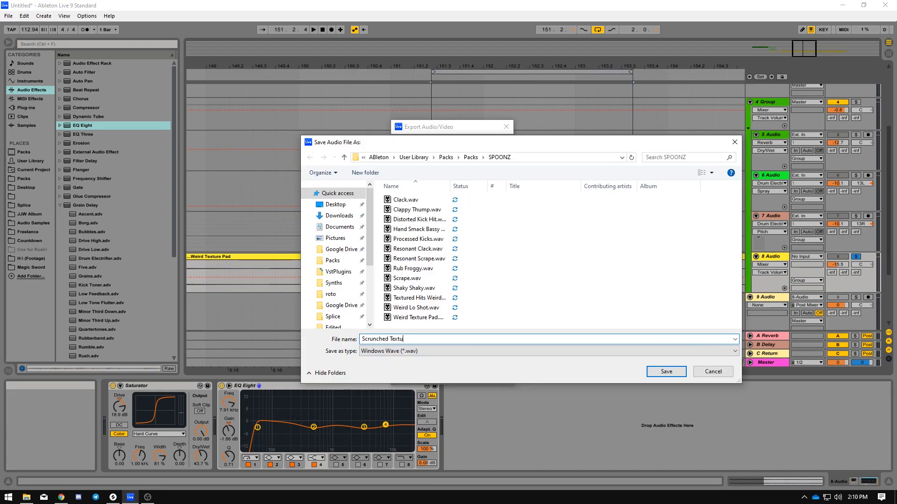
text(re)
key(Return)
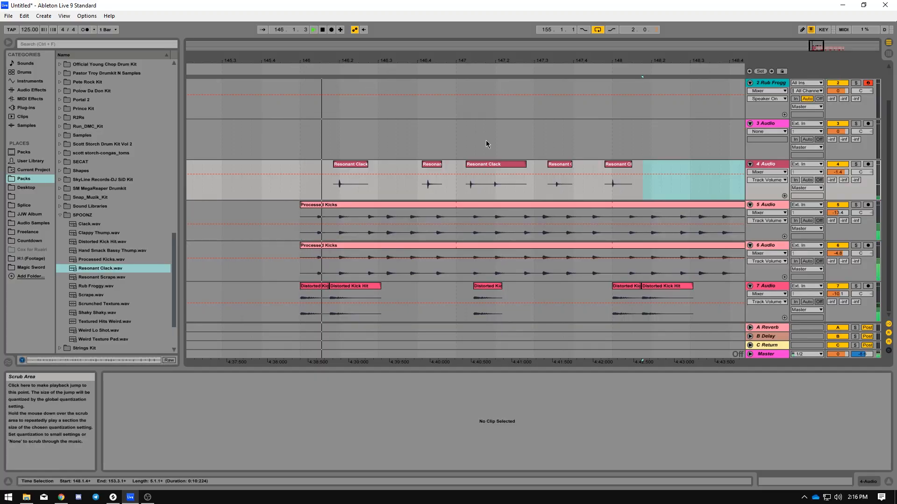
Loop playback over the Weird Lo Shot hits on the 6 Audio track from bar 148 to bar 152
click(469, 188)
click(459, 192)
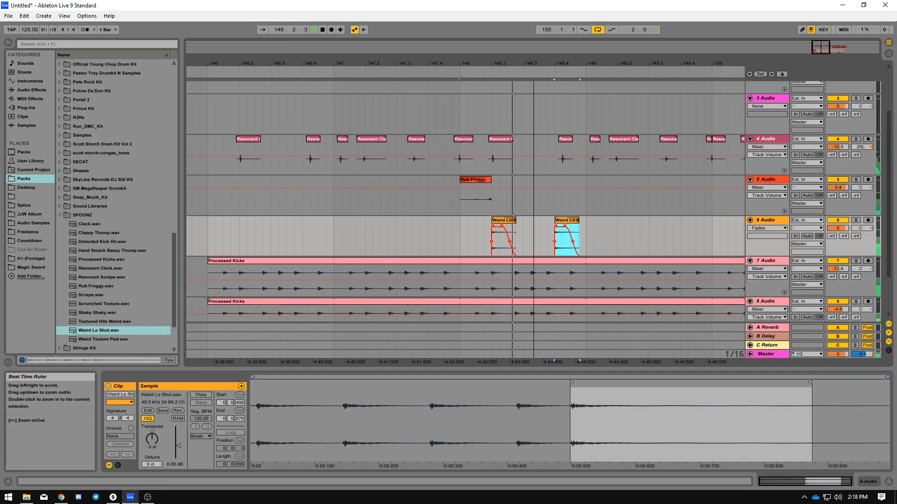
drag(410, 64, 412, 73)
click(354, 243)
right_click(394, 246)
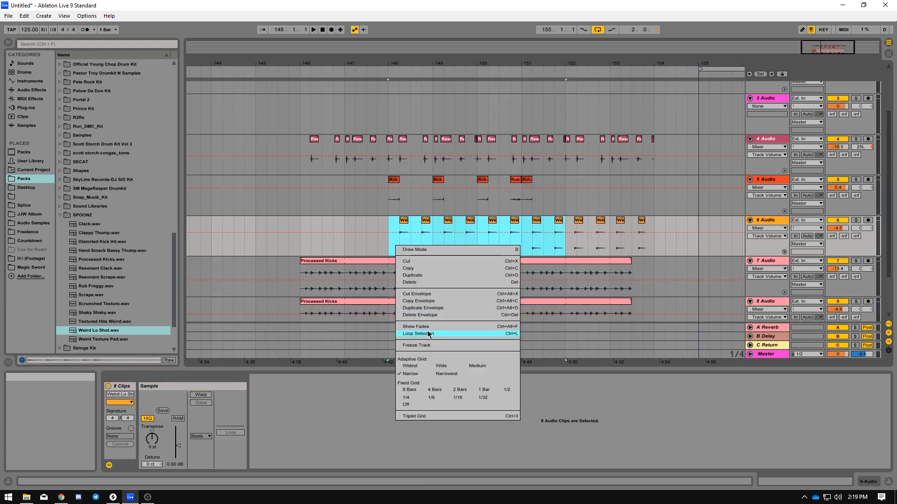
click(462, 333)
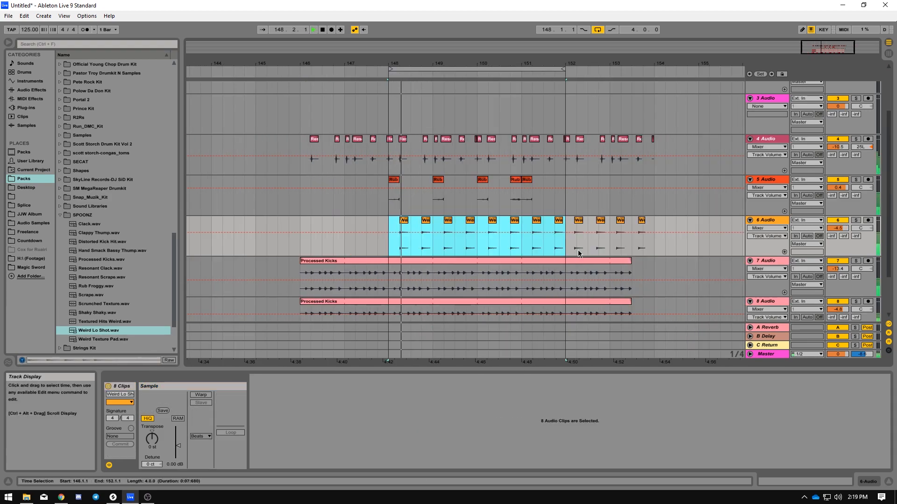
Insert an audio track below 6 Audio and place the Textured Hits Weird sample on it at 148.2
right_click(770, 221)
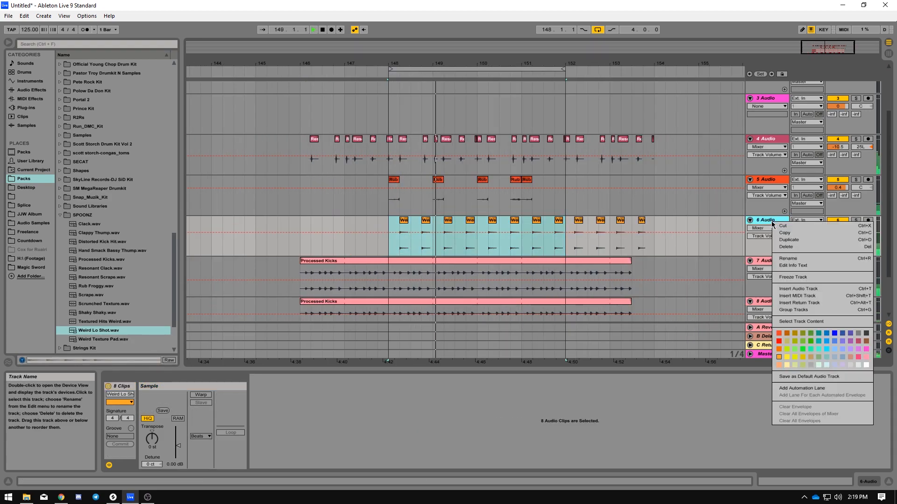
click(806, 294)
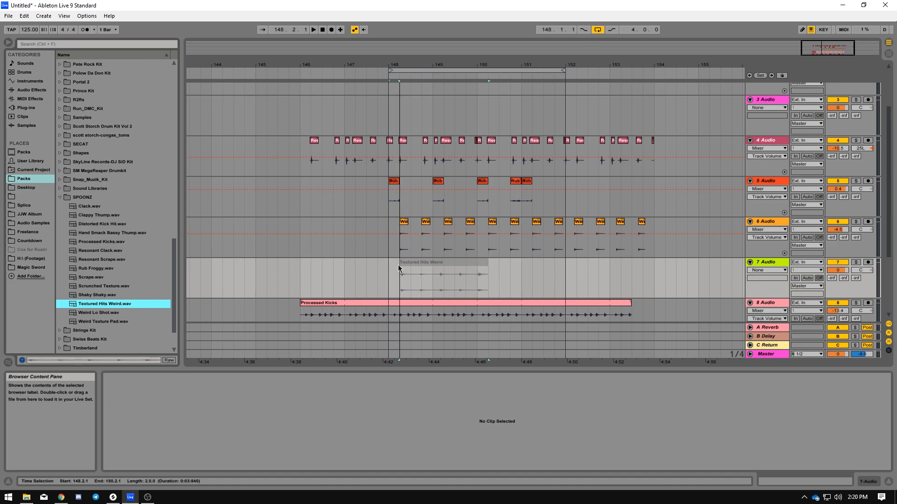
drag(398, 265, 400, 264)
scroll(429, 268, up, 5)
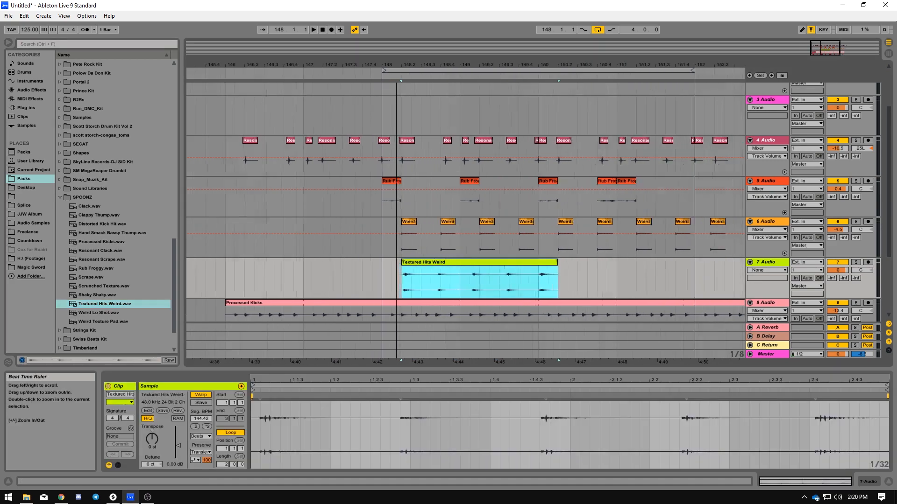
Add a Compressor to the 7 Audio track with a 43.6:1 ratio, -46.2 dB threshold and 33% dry/wet
click(769, 270)
click(768, 270)
click(42, 90)
drag(83, 108, 379, 275)
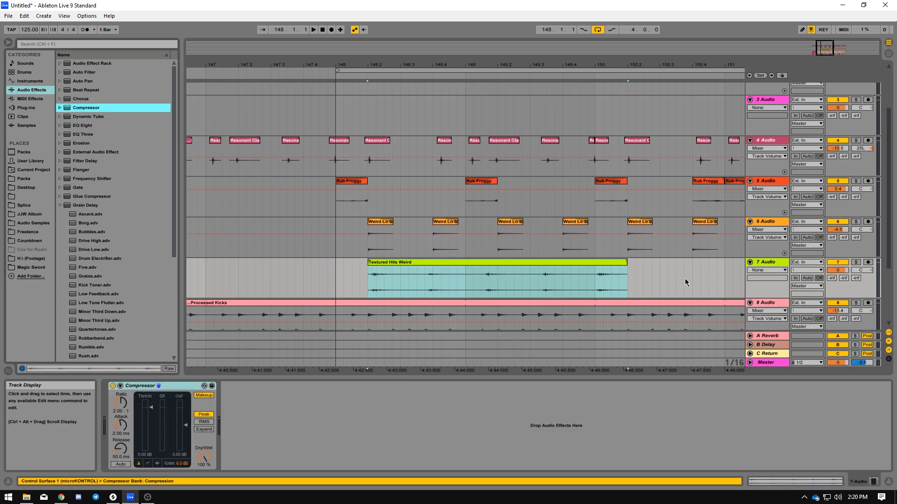
click(148, 464)
drag(175, 430, 154, 443)
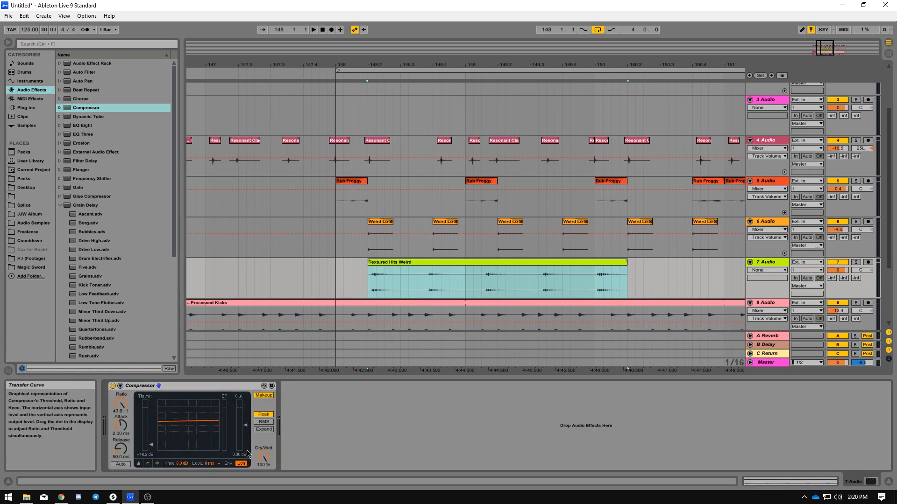
drag(263, 457, 263, 469)
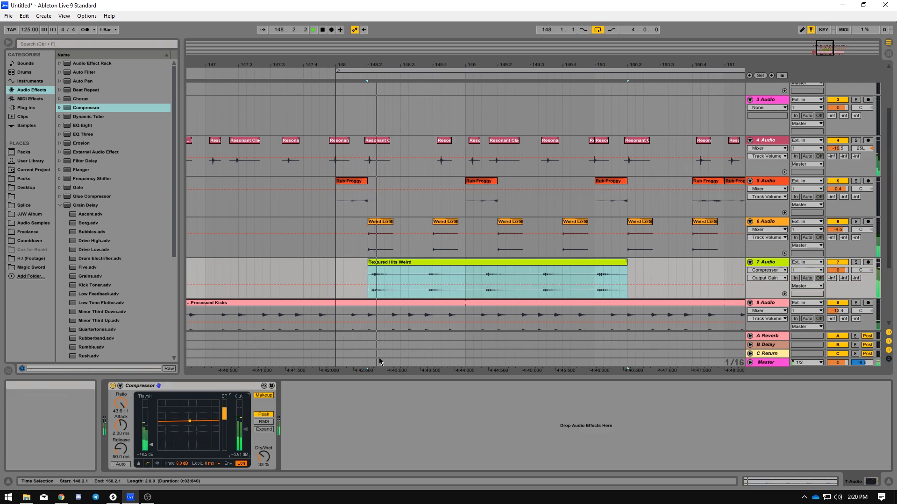
Cut the Textured Hits Weird clip on 7 Audio into five separate hits and lower the track's volume to -13.5 dB
drag(417, 276, 394, 275)
key(Delete)
right_click(566, 274)
click(579, 363)
right_click(598, 274)
click(660, 354)
drag(603, 276, 620, 271)
click(701, 70)
key(space)
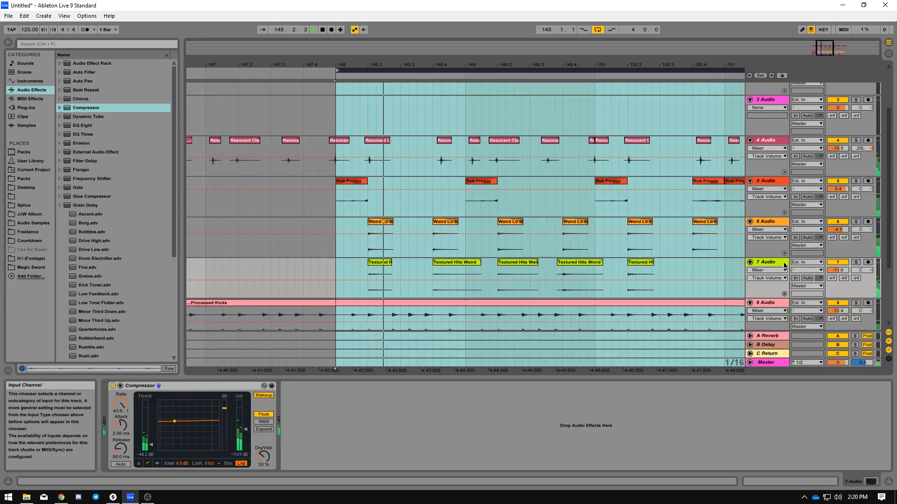
drag(837, 271, 837, 275)
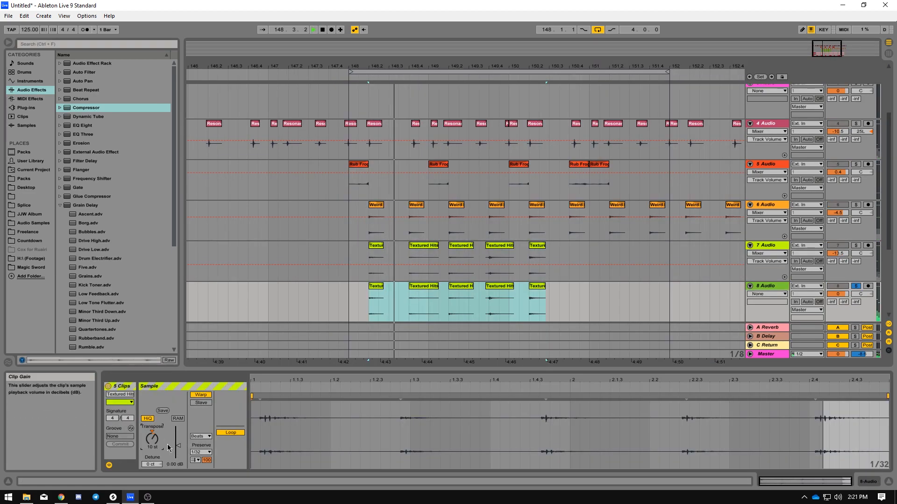
Transpose the five Textured Hits Weird clips on the 8 Audio track to 33 st and adjust their Beats warp looping and preserve options
drag(152, 440, 152, 431)
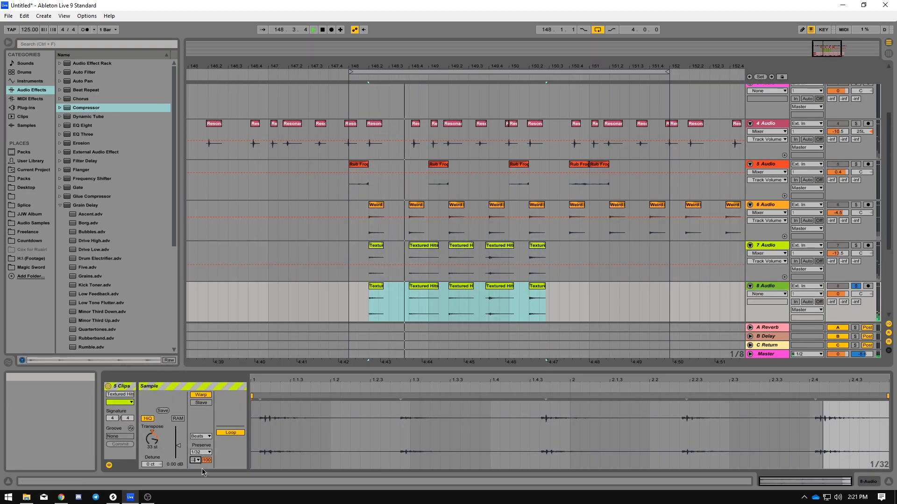
click(196, 460)
click(195, 465)
click(198, 459)
click(470, 461)
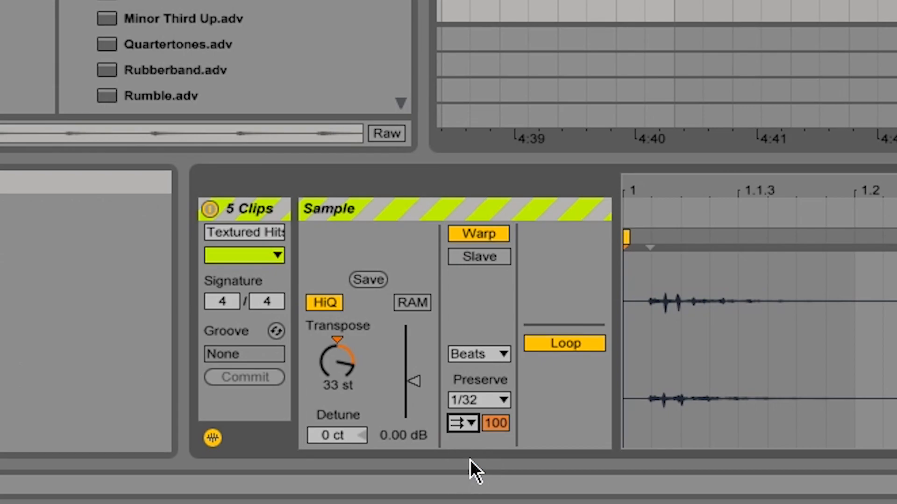
click(482, 400)
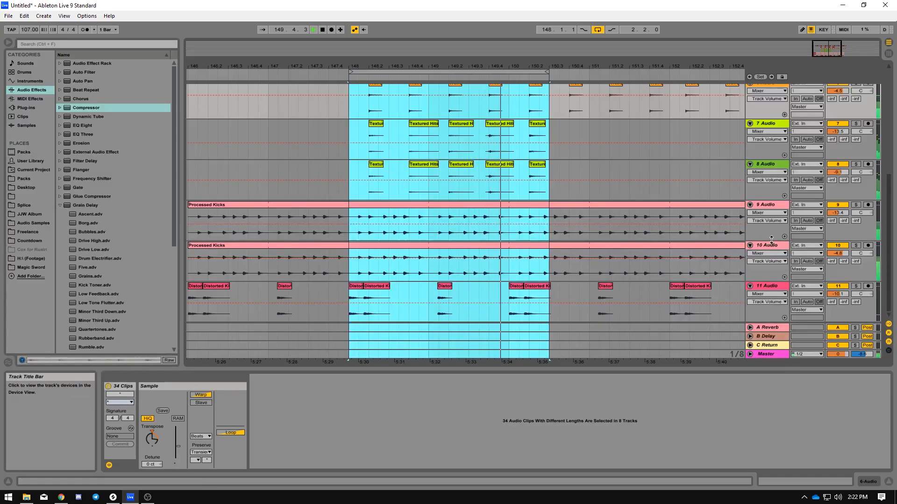
Lower the two Processed Kicks tracks, 9 Audio to -16.0 dB and 10 Audio to -7.4 dB, and open 9 Audio's devices
click(771, 246)
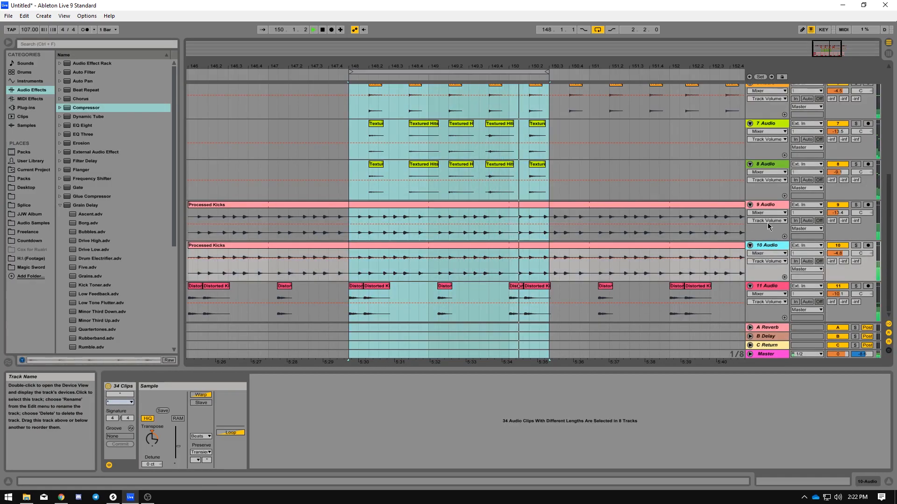
shift+click(771, 205)
drag(841, 213, 841, 219)
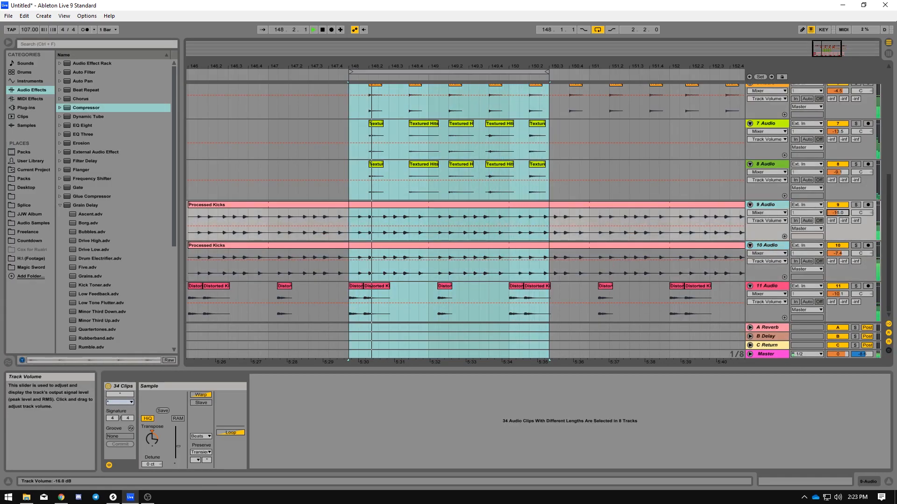
double_click(762, 205)
click(761, 214)
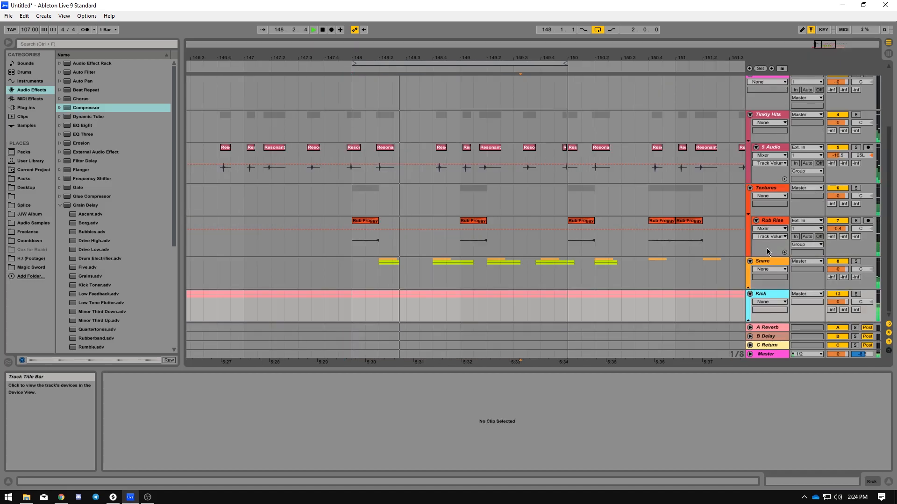
Expand the Snare group, toggle its 9 Audio track's activation and select that track's second Weird Lo Shot clip
click(748, 288)
scroll(727, 269, down, 3)
click(836, 192)
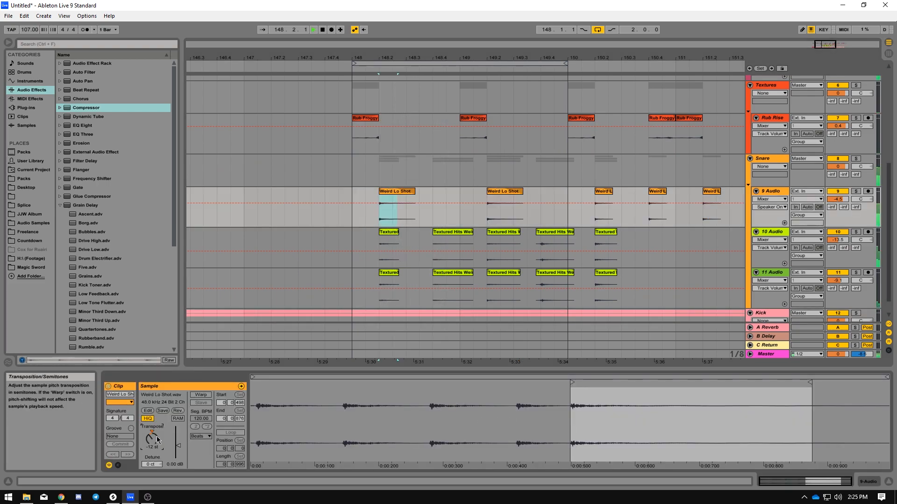
click(507, 194)
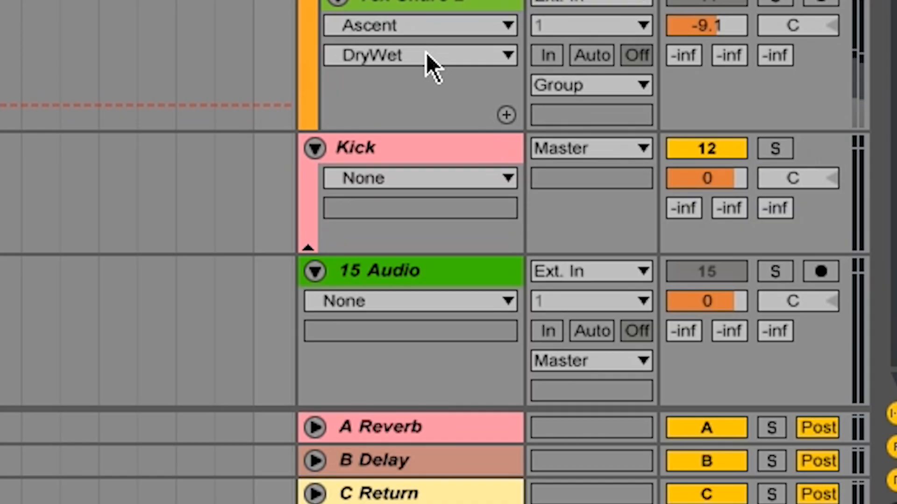
Rename the 5 Audio track inside the Tinkly Hits group to "light tap"
scroll(374, 122, up, 10)
scroll(393, 120, up, 10)
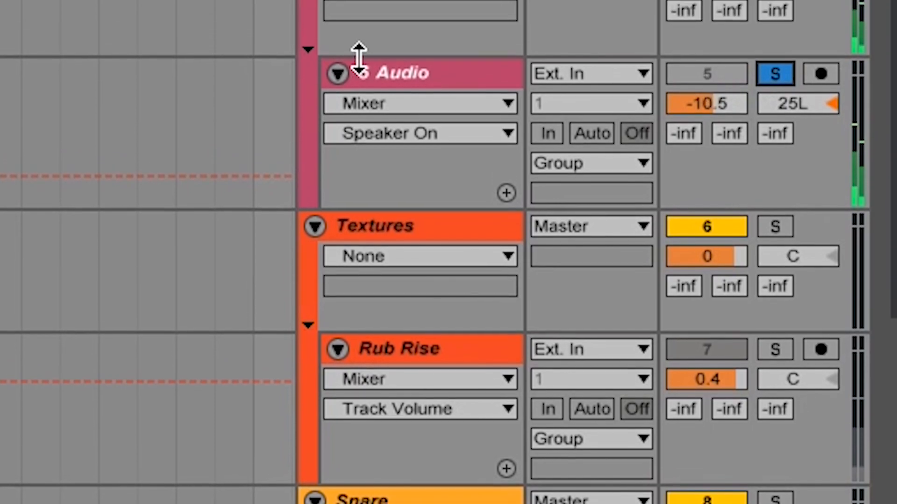
right_click(387, 126)
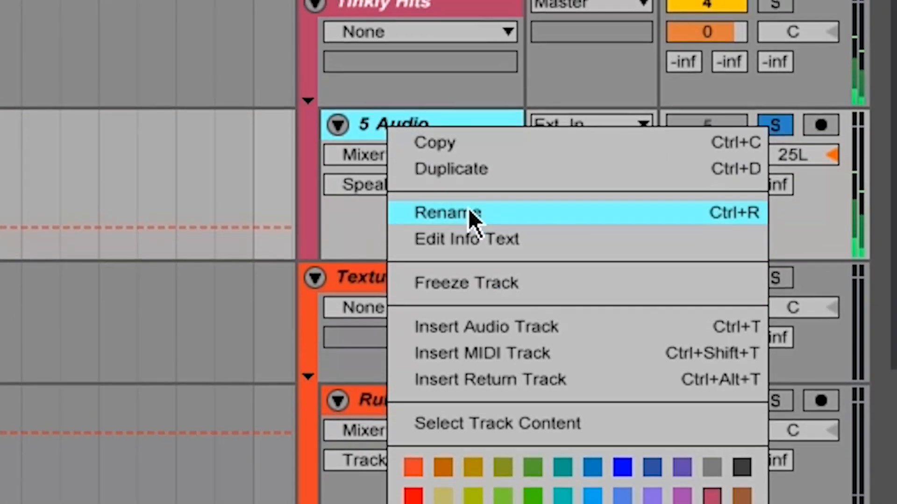
click(468, 210)
text(light tap)
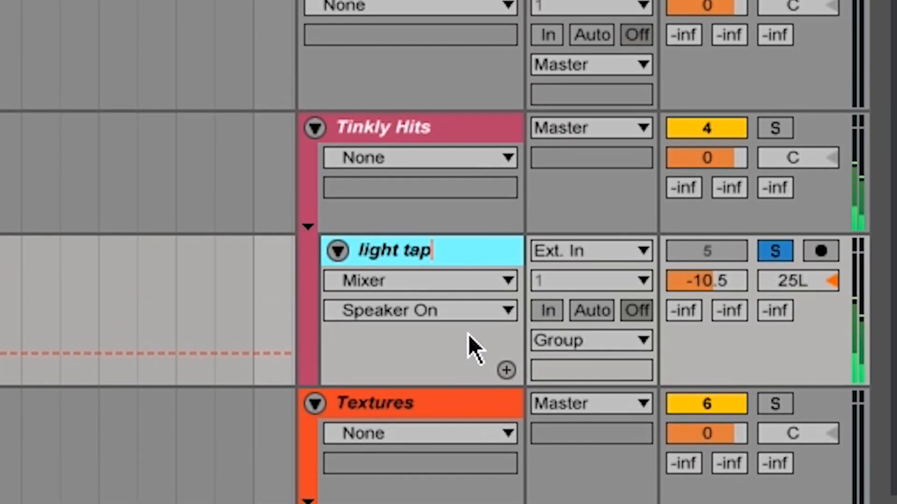
key(Return)
Duplicate the 2 Rub Froggy track, and solo and record-arm the duplicate
scroll(452, 461, down, 15)
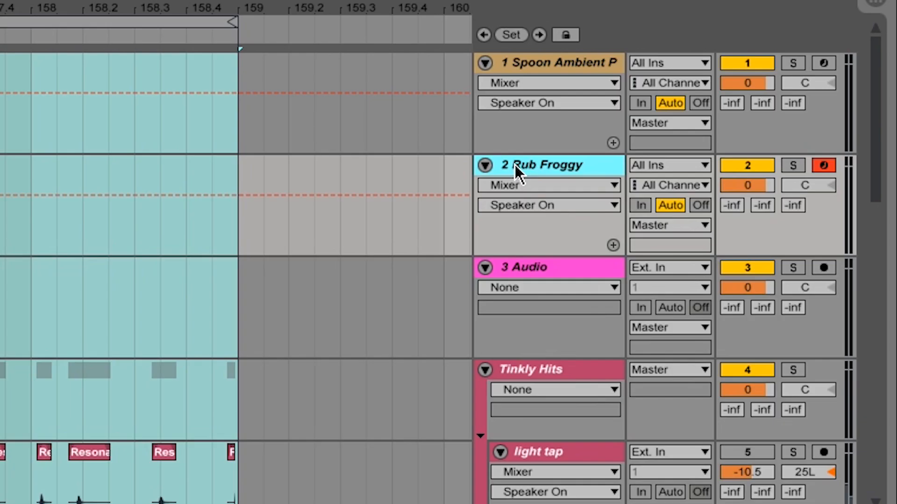
key(ctrl+d)
click(792, 269)
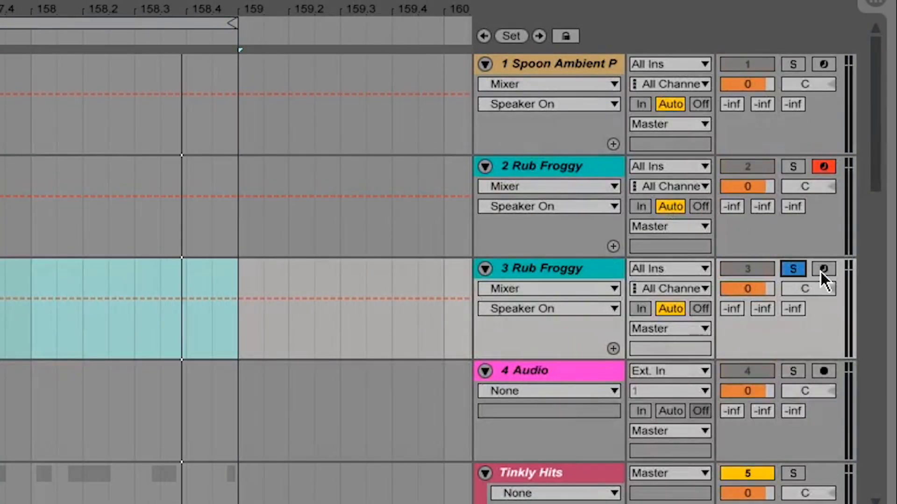
click(822, 270)
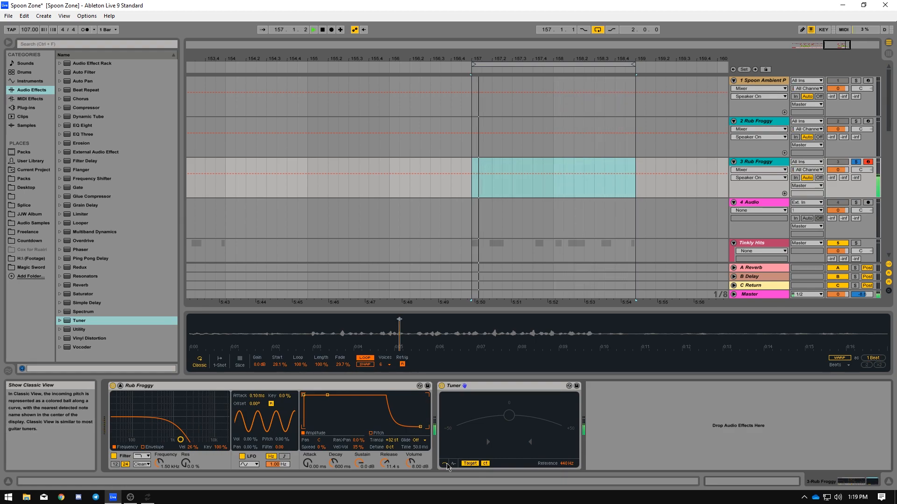
Insert an EQ Eight between Rub Froggy and Tuner on the 3 Rub Froggy track and set its first filter to low cut
drag(107, 126, 478, 429)
click(470, 458)
click(471, 402)
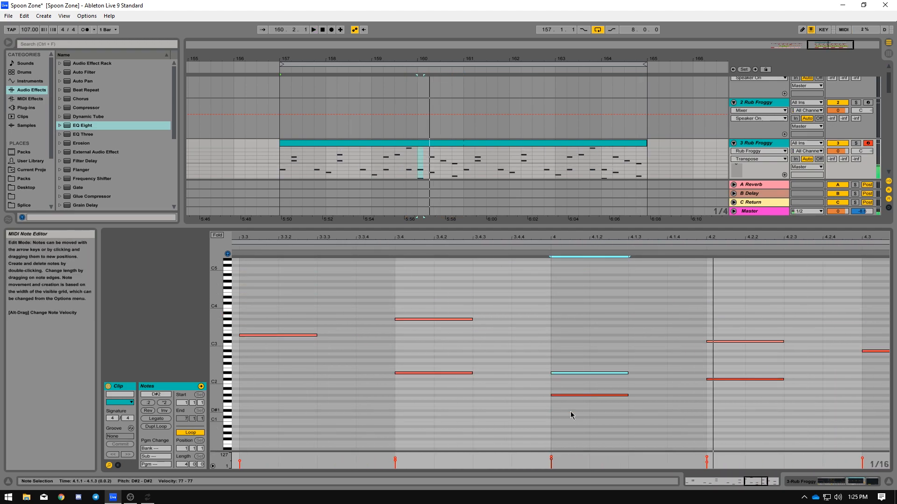
Play back the 3 Rub Froggy MIDI melody from different points and check the track's device chain
click(302, 392)
key(space)
key(shift+Tab)
key(shift+Tab)
click(615, 313)
key(space)
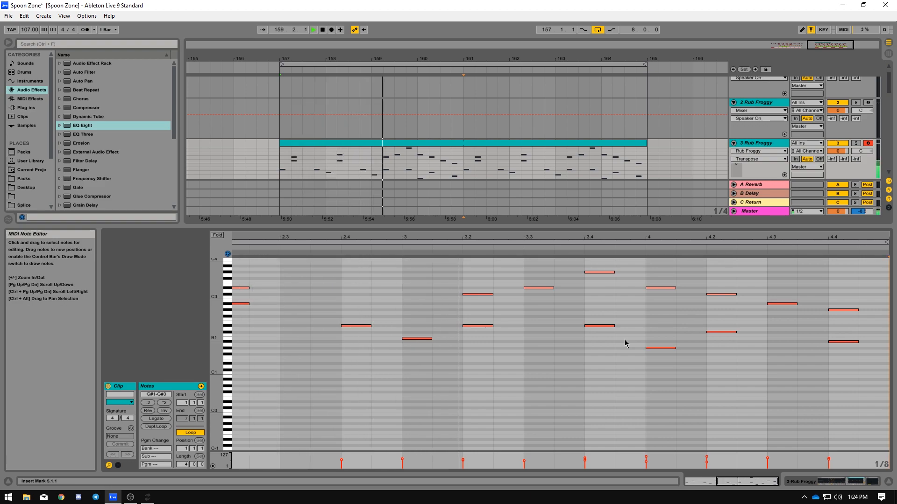
Edit the notes at position 4.1.1 of the 3 Rub Froggy melody, audition the clip and return to the track's devices
click(654, 288)
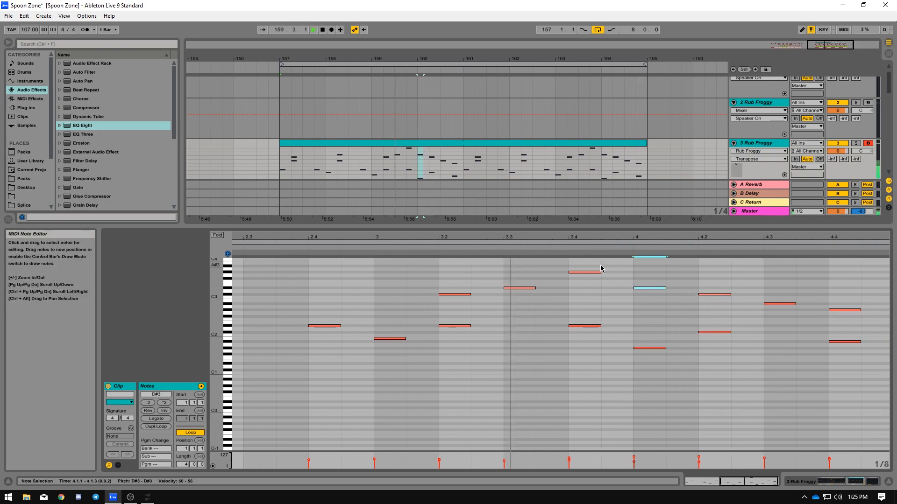
drag(469, 244, 387, 247)
drag(588, 411, 589, 375)
key(space)
click(308, 331)
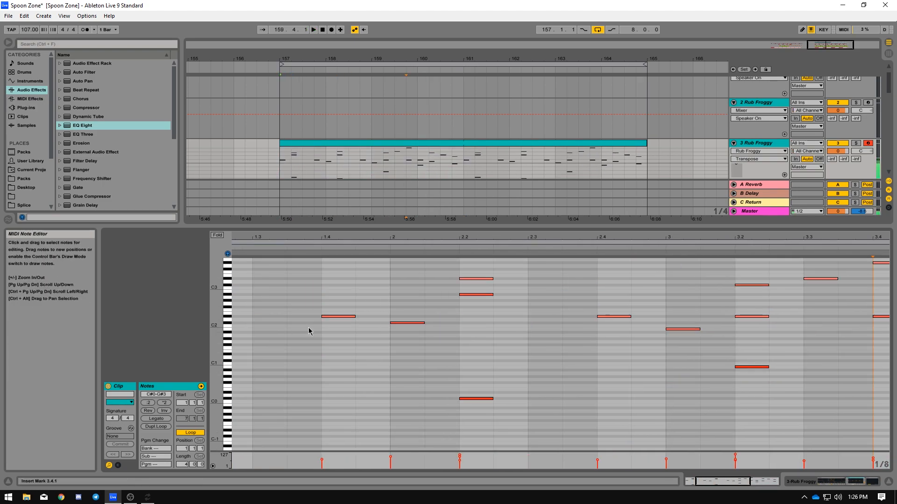
scroll(309, 331, left, 3)
click(310, 286)
key(shift+Tab)
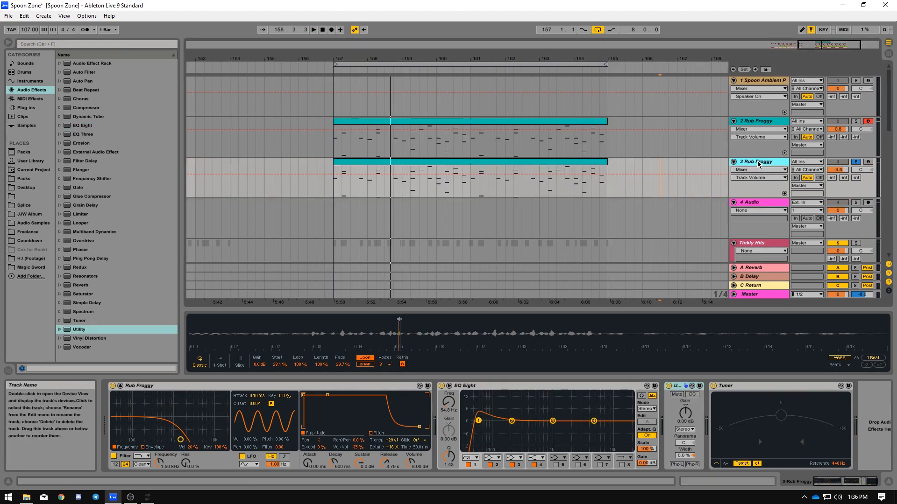
Duplicate the 3 Rub Froggy track, open the melody's MIDI clip and select the duplicated 4 Rub Froggy track
key(ctrl+d)
click(758, 162)
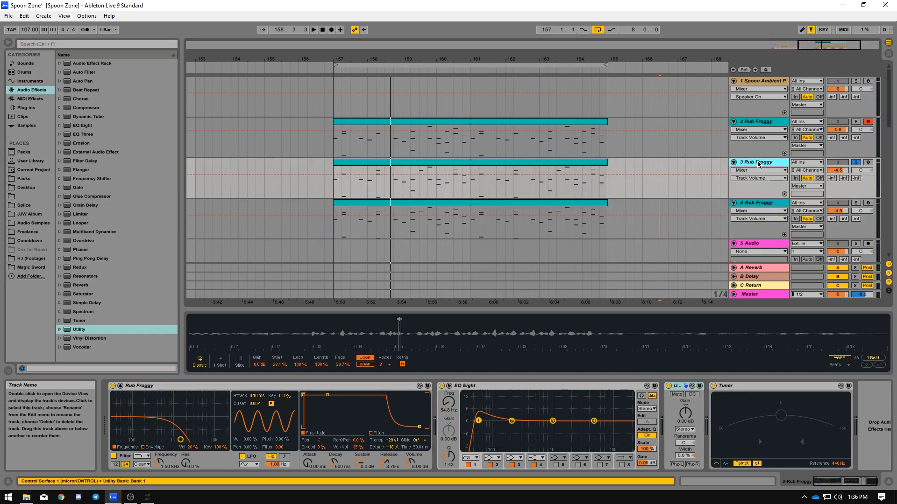
double_click(563, 164)
click(760, 136)
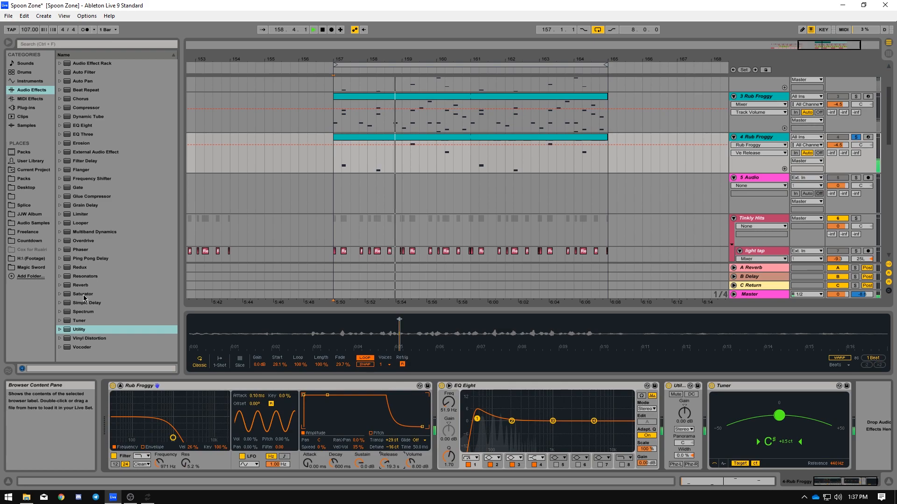
Insert a Saturator before EQ Eight on the bass layer's track, raise its drive, and reshape the EQ with filter 5 enabled
double_click(84, 295)
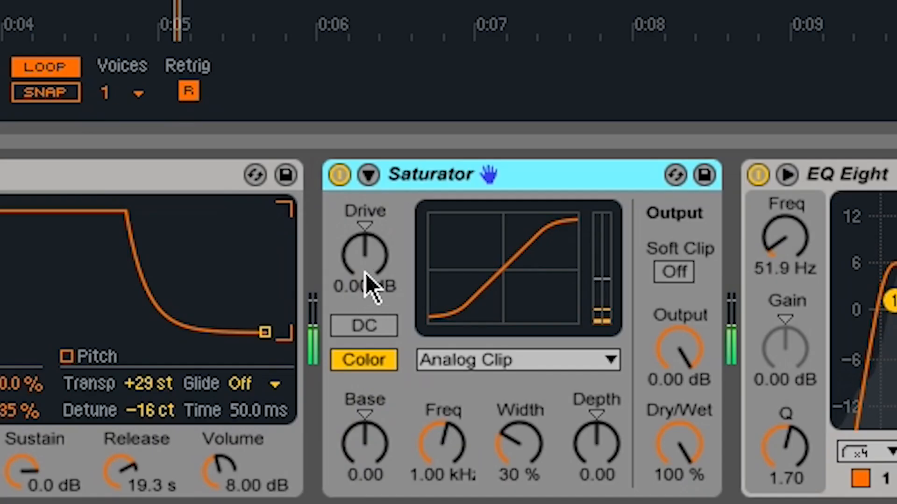
mouse_move(366, 273)
mouse_down()
mouse_move(365, 255)
mouse_move(365, 269)
mouse_up()
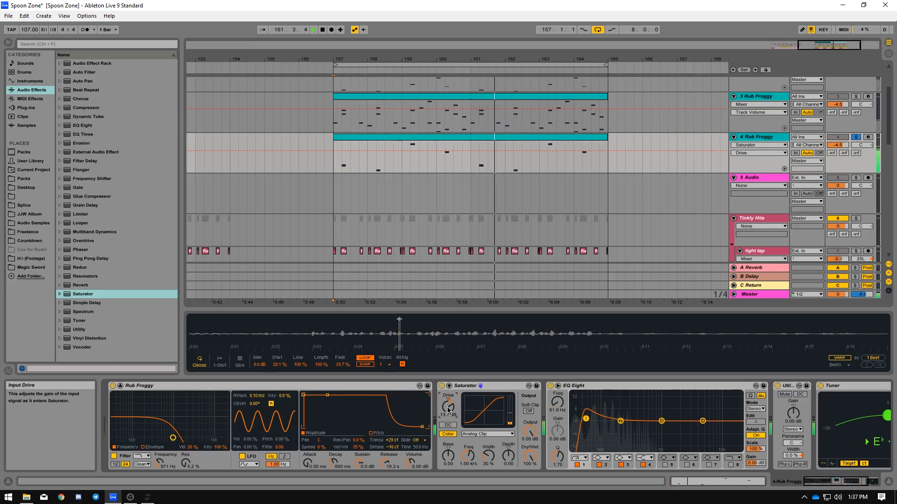
drag(661, 420, 614, 452)
drag(586, 419, 583, 421)
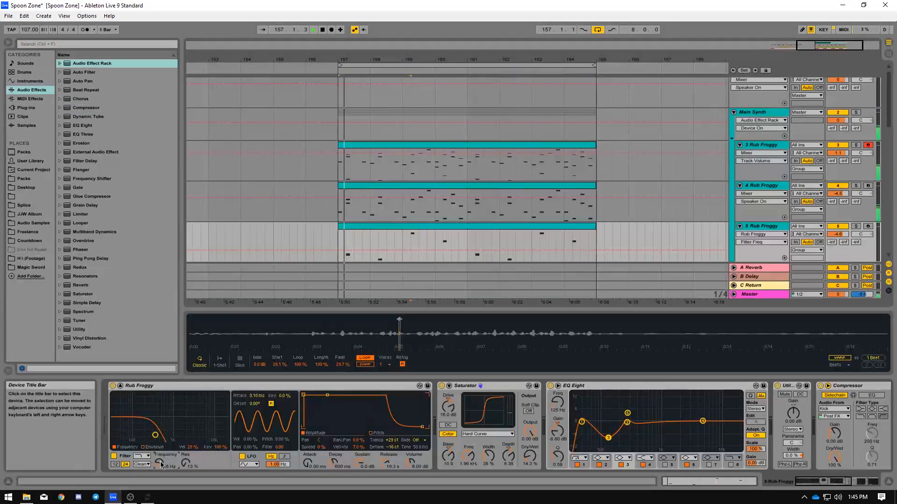
click(664, 465)
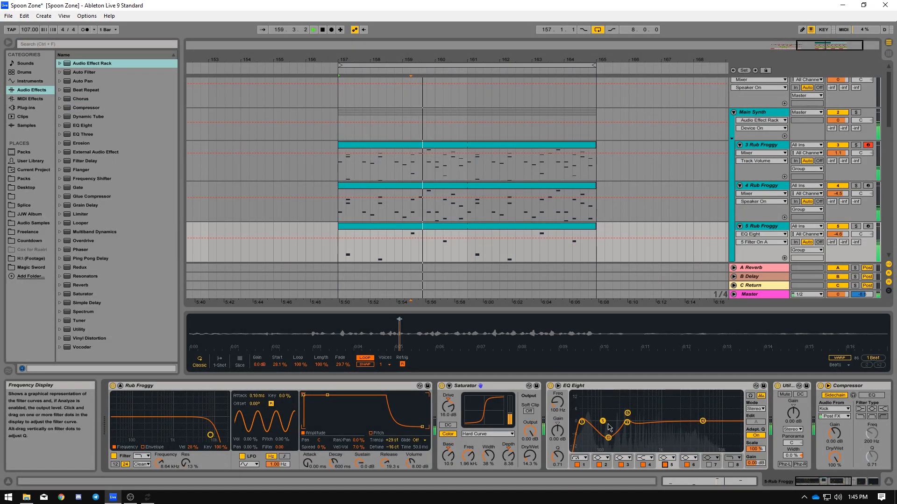
Solo the 3 Rub Froggy track, raise its sampler's filter cutoff and increase the random pan amount
click(857, 146)
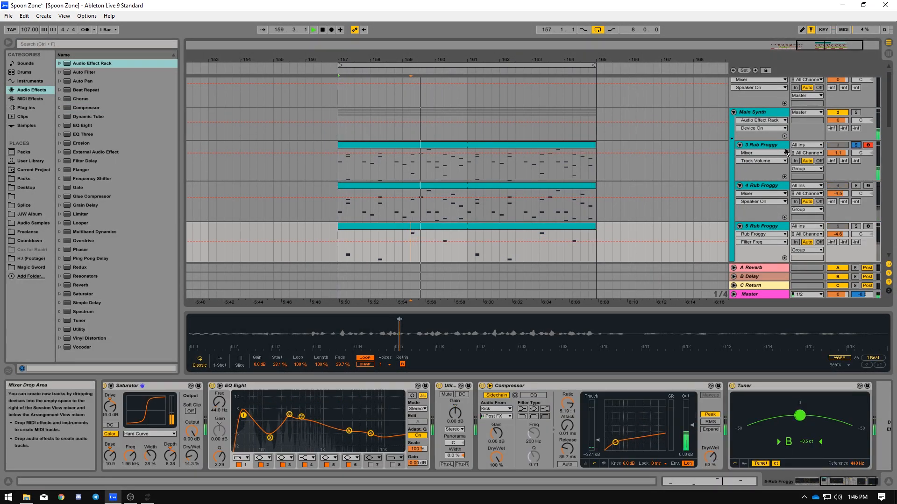
click(771, 146)
click(170, 433)
drag(171, 434, 208, 438)
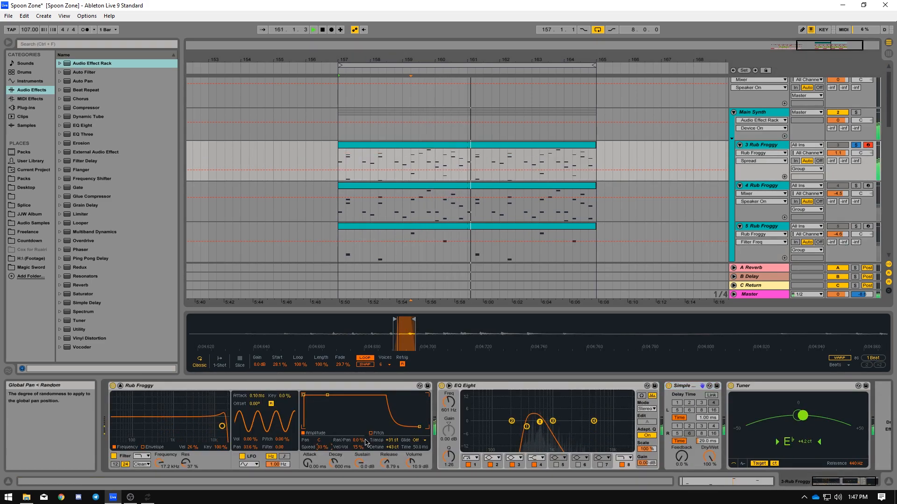
drag(365, 443, 365, 440)
Rename the bass layer's track to Rub Froggy Bass, and lower the 4 Rub Froggy volume before unsoloing the Main Synth group
key(ctrl+r)
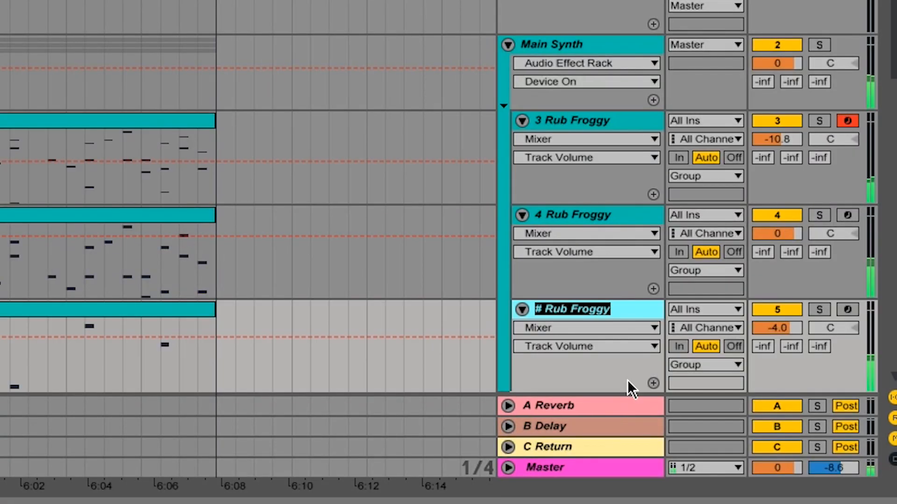
text(Rub Froggy)
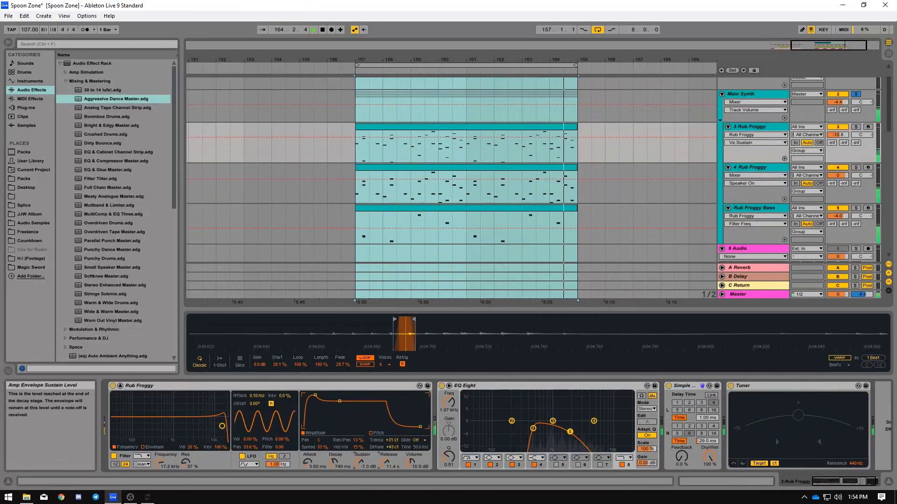
drag(837, 175, 837, 180)
click(855, 94)
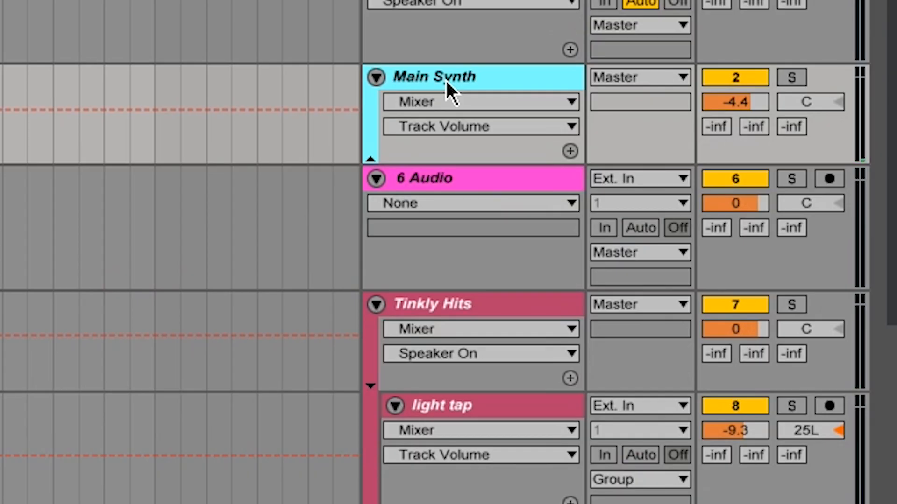
Duplicate the Main Synth group and rename the copy as Main Synth 2
key(ctrl+d)
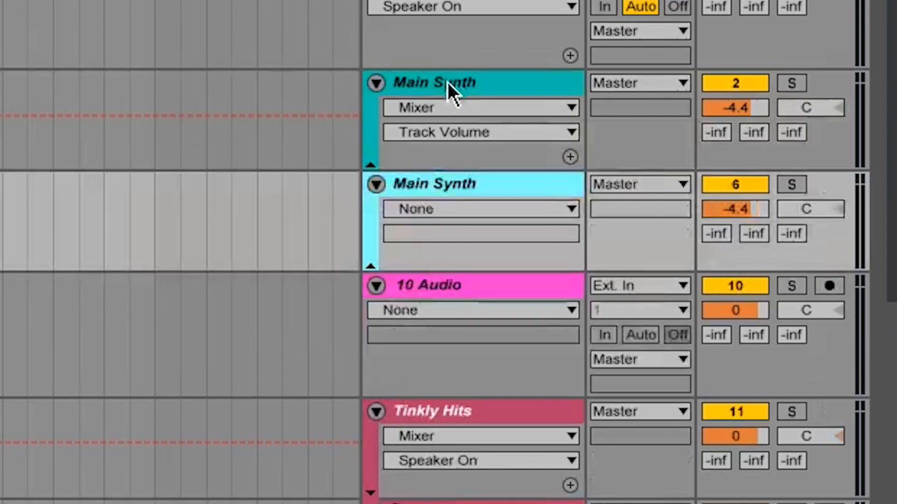
right_click(432, 185)
click(506, 299)
text(Main Synth 2)
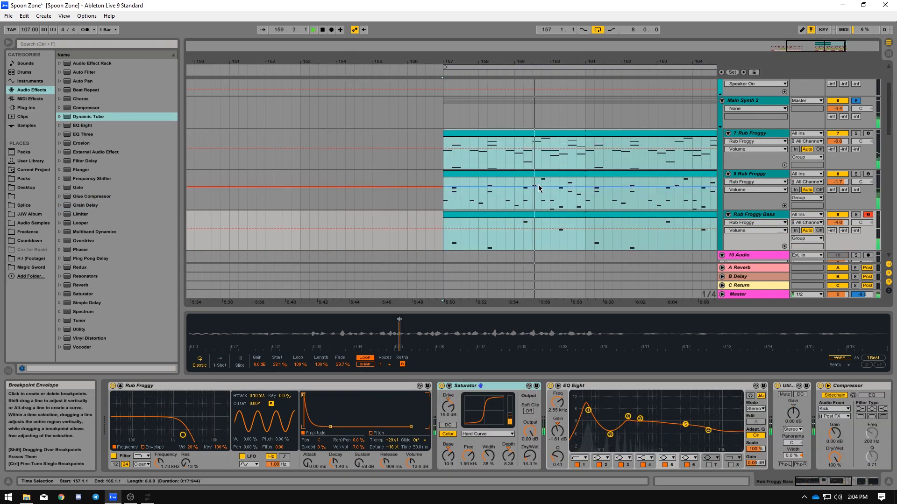
Position the Spoon Ambient Pad's source in OculusSpatializer at X 1.57 m and Z -3.84 m, and close the plug-in window
scroll(747, 157, up, 2)
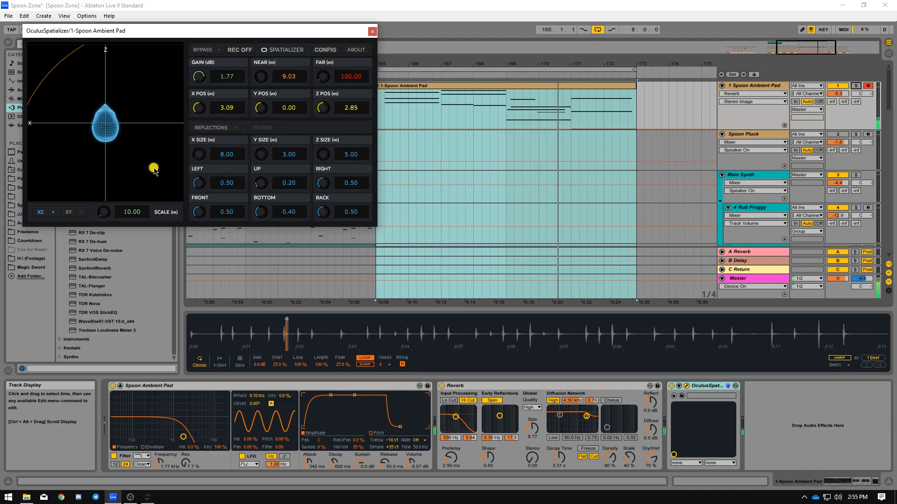
drag(154, 169, 127, 64)
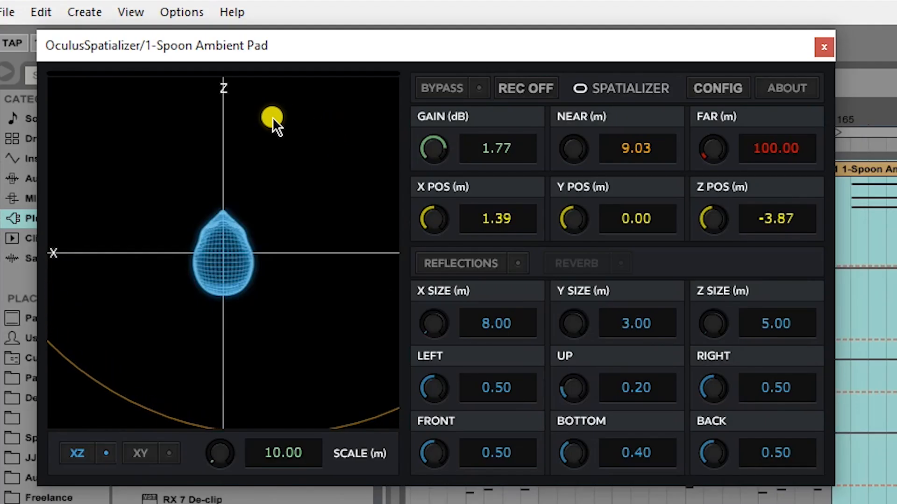
drag(276, 124, 283, 124)
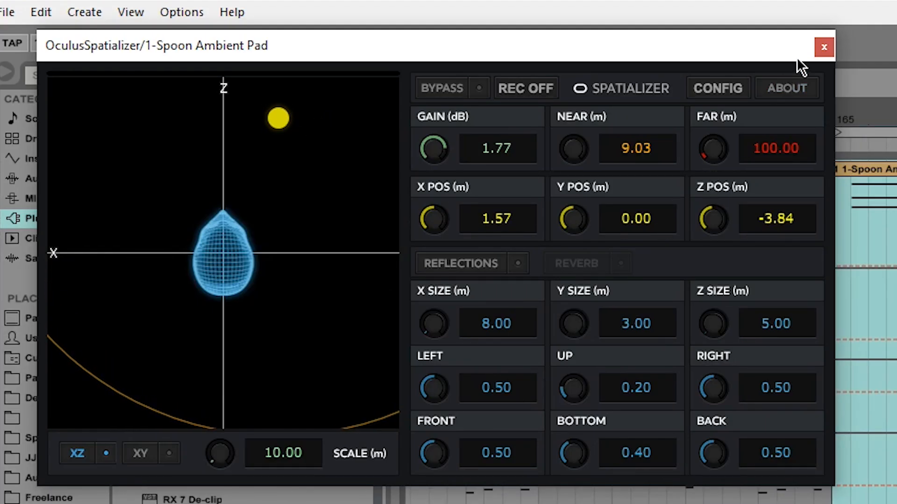
click(823, 46)
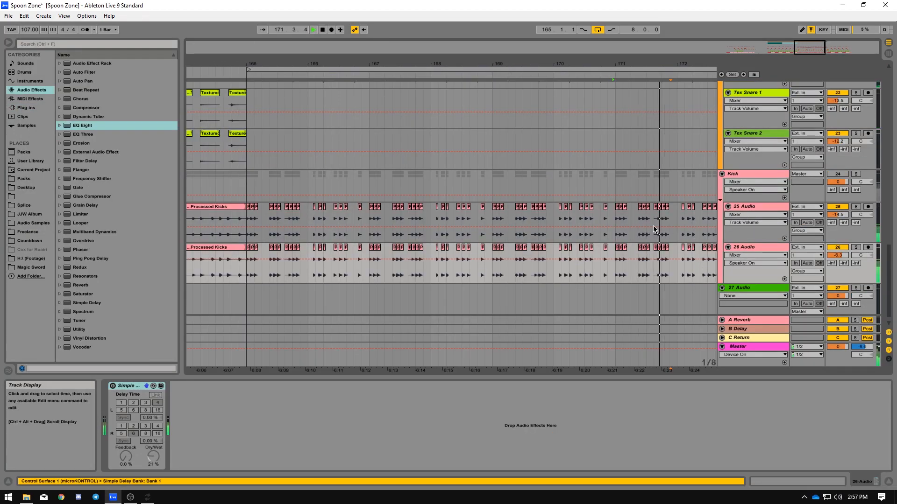
Set the 26 Audio track's Simple Delay to 3 sixteenths on both channels with 17% dry/wet
drag(495, 64, 483, 47)
key(space)
drag(481, 259, 312, 225)
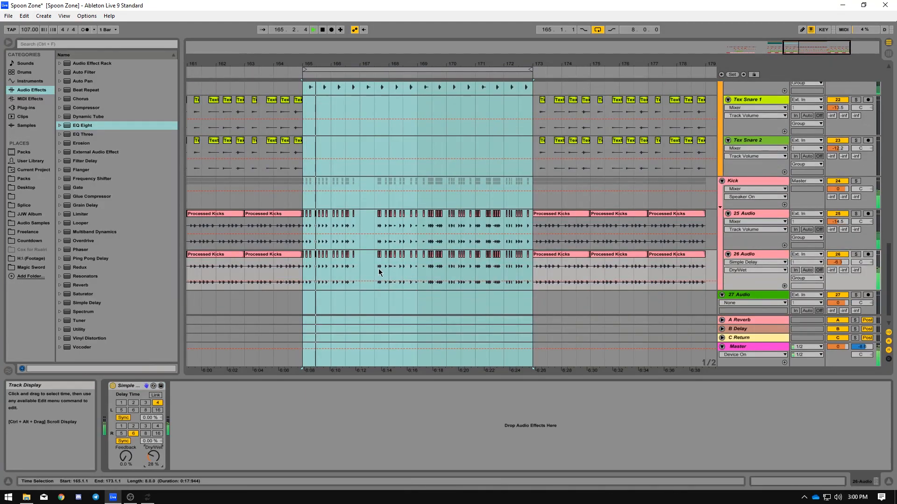
click(145, 426)
click(148, 403)
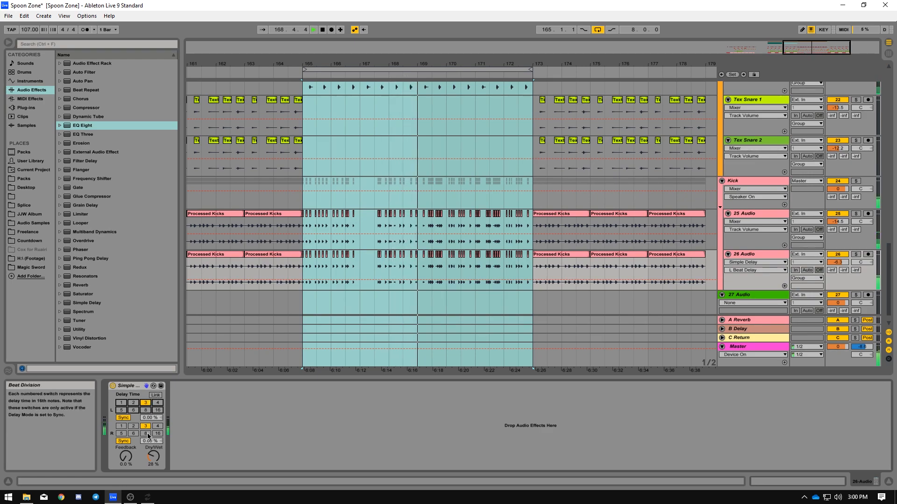
drag(154, 456, 155, 460)
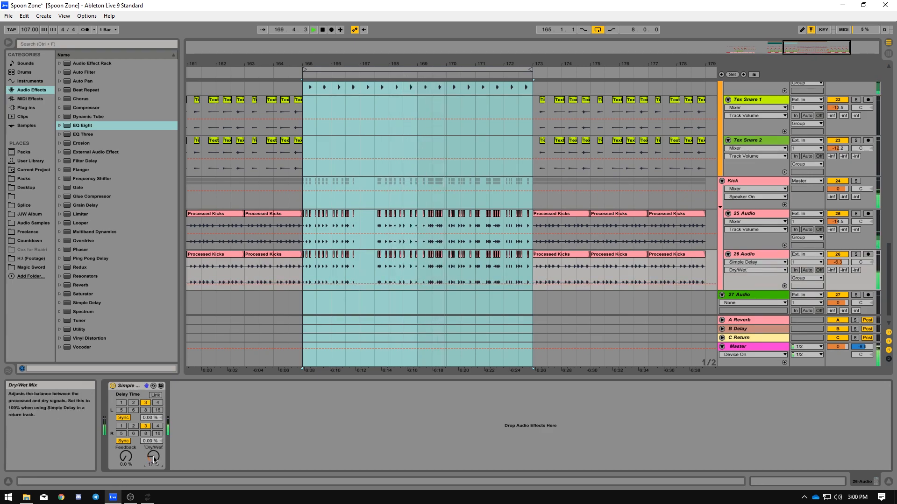
Select the Spoon Snare track in the Snare group
scroll(445, 222, up, 1)
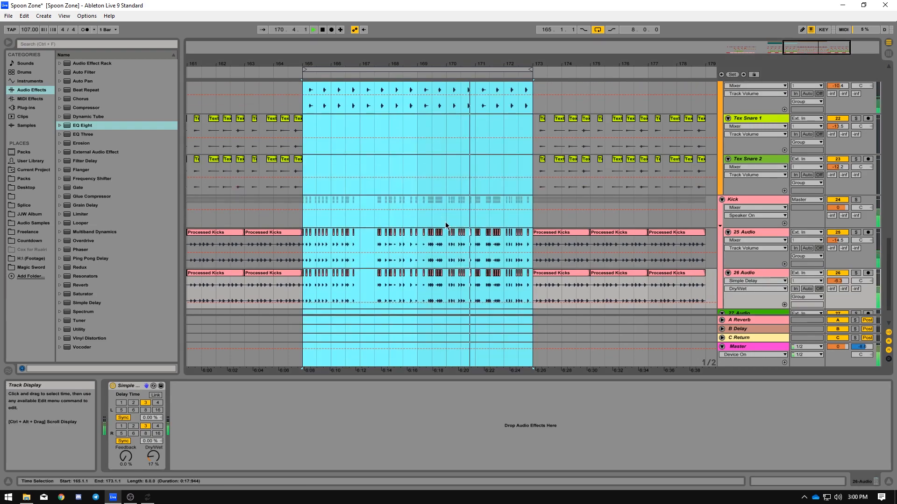
scroll(445, 222, up, 10)
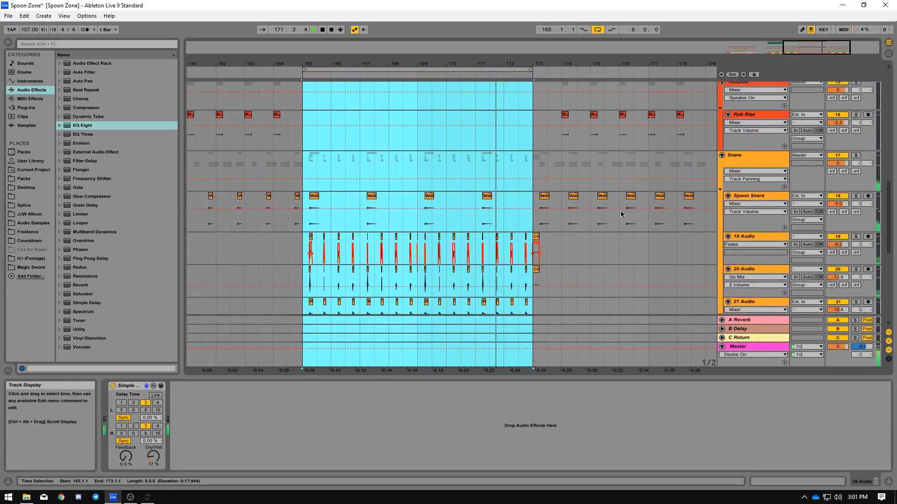
click(751, 199)
click(760, 197)
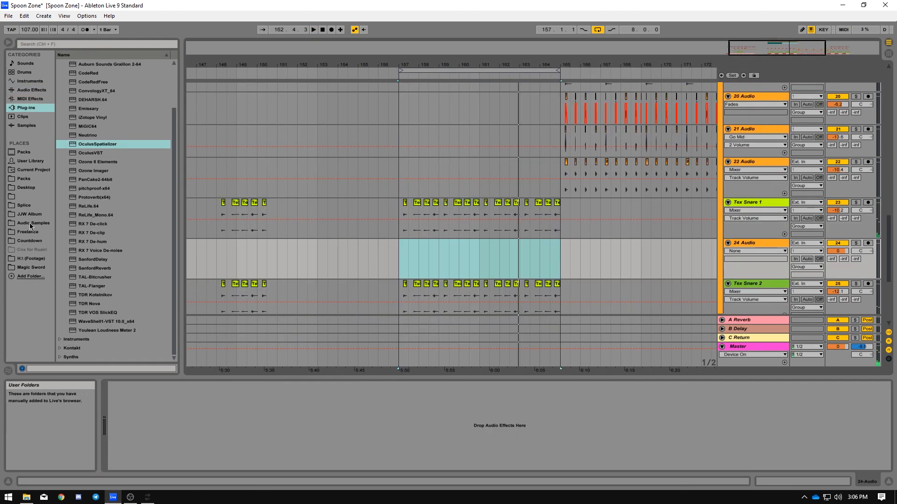
Place Distorted Kick Hit.wav from the SPOONZ pack on the 24 Audio track at 158.1.1 and open the clip
click(21, 181)
click(90, 233)
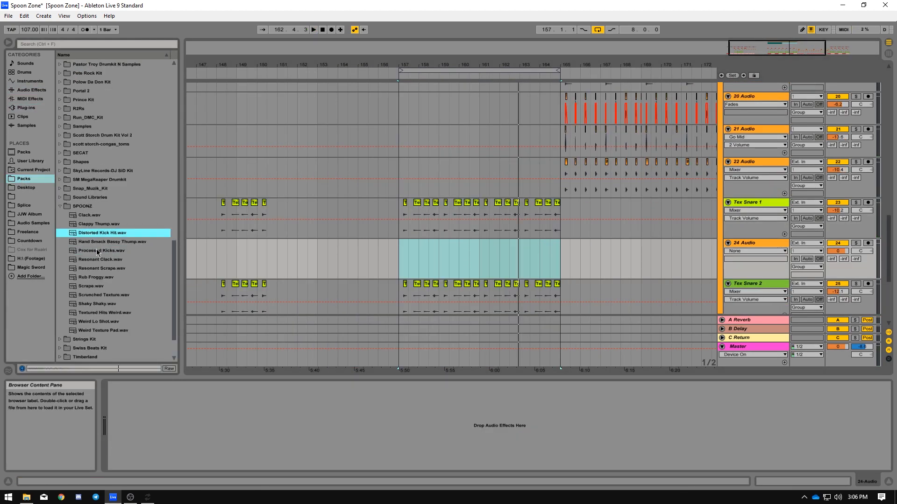
drag(93, 239, 494, 245)
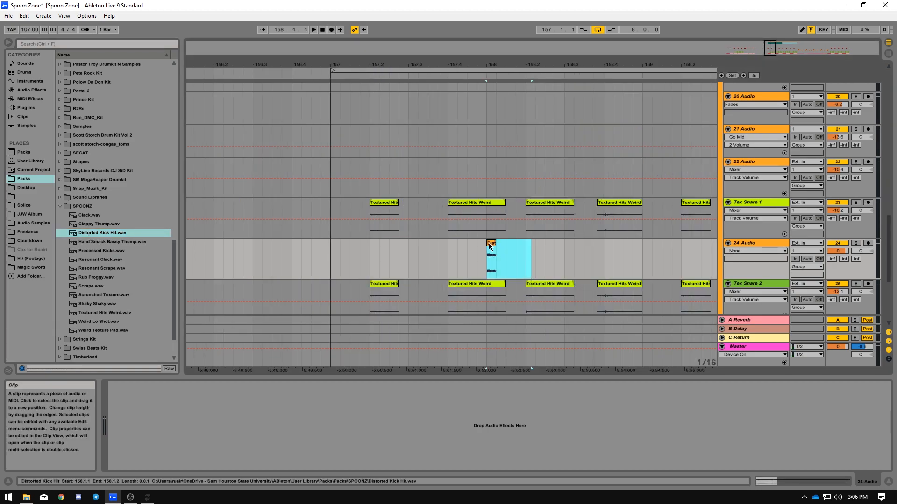
double_click(491, 256)
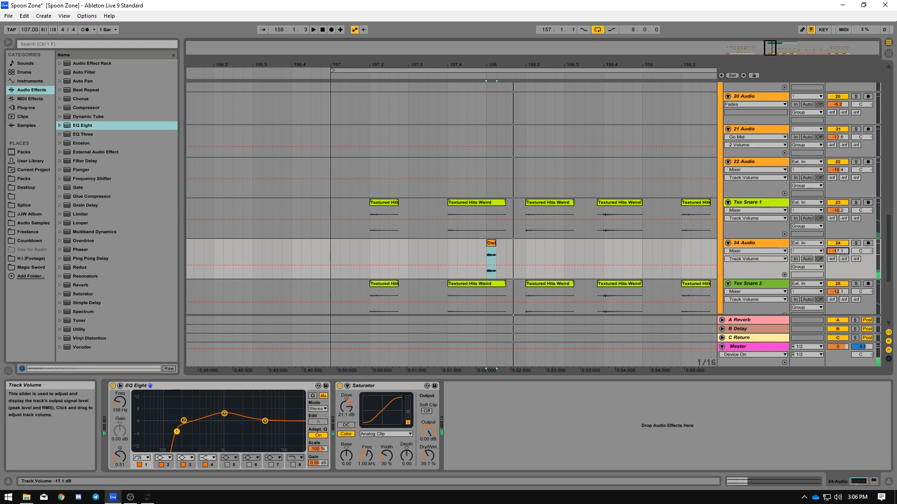
Raise the 24 Audio track's volume slightly and lower its Compressor's output gain
drag(837, 251, 837, 249)
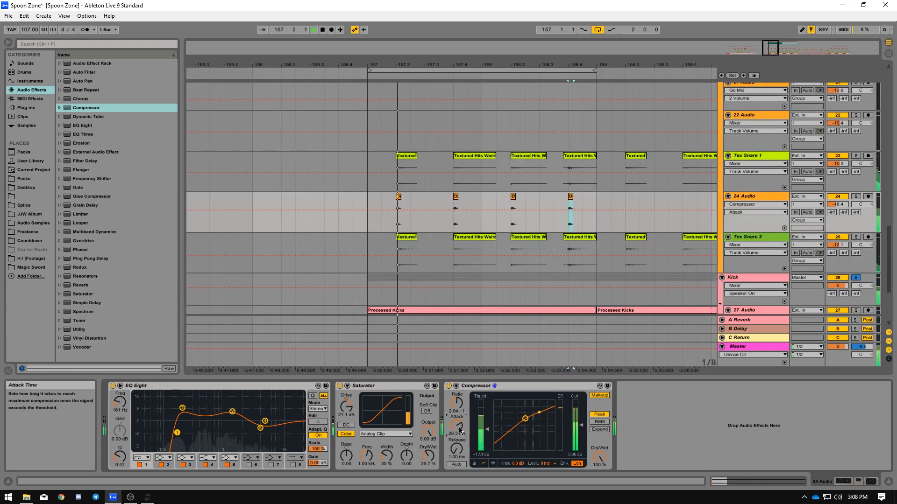
drag(581, 426, 581, 432)
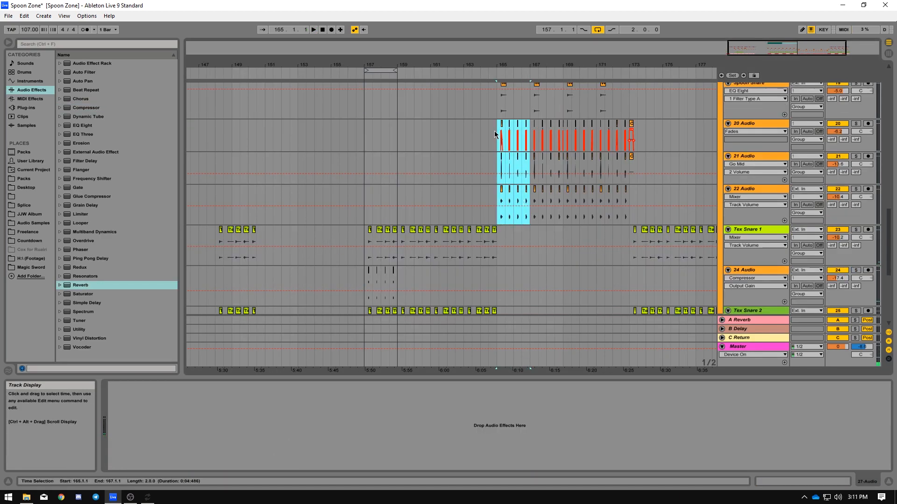
Place the two bars of layered snare clips from bar 165 of 20, 21 and 22 Audio at bar 157 and audition them
click(495, 134)
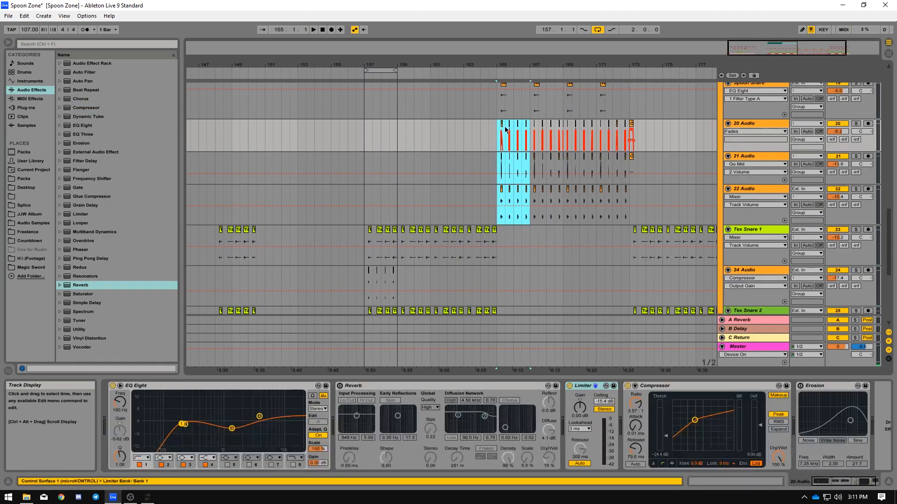
drag(501, 129, 369, 125)
key(space)
drag(371, 64, 372, 133)
scroll(684, 124, up, 2)
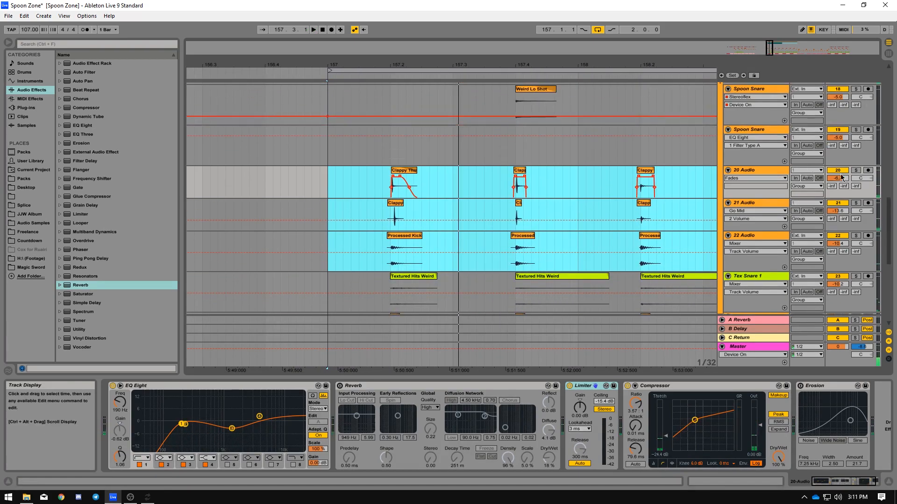
key(space)
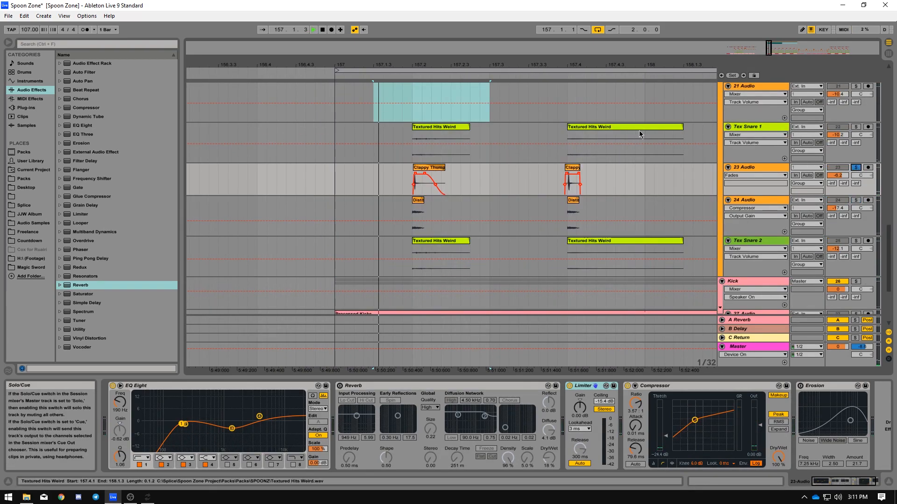
Solo the 24 Audio track together with 23 Audio and play back the layered hits
key(space)
ctrl+click(854, 201)
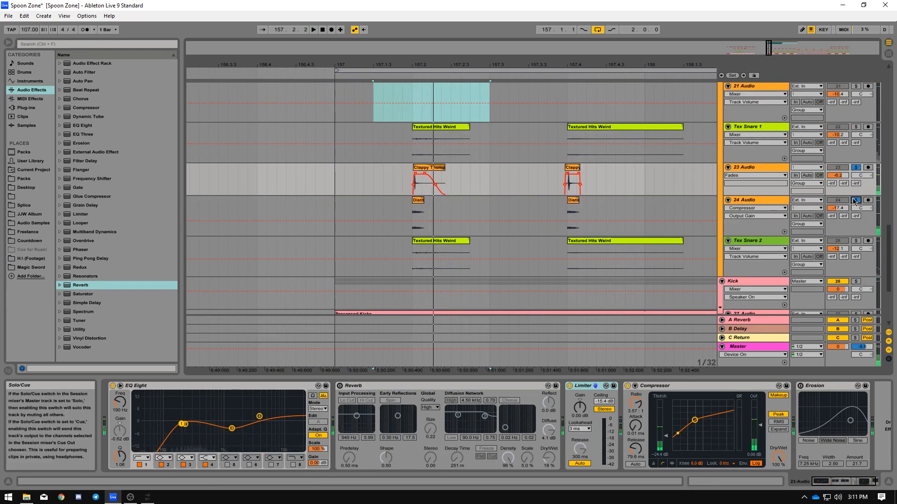
click(389, 76)
key(space)
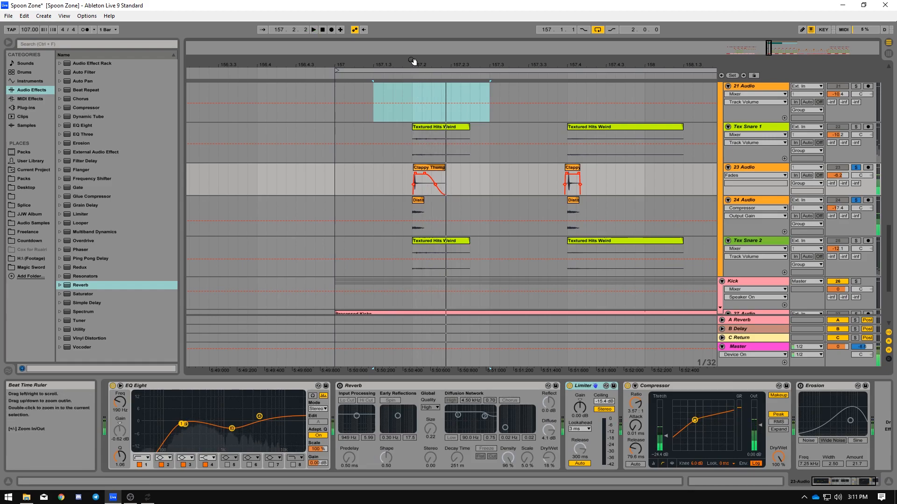
Turn off the grid and shift the first Clappy Thump clip on 23 Audio slightly earlier than the Distorted Kick Hit
drag(414, 62, 424, 135)
right_click(595, 177)
click(606, 240)
drag(441, 168, 424, 172)
Audition the Clappy Thump and Distorted Kick Hit layers repeatedly from just before the first hit
click(283, 78)
key(space)
click(283, 79)
key(space)
click(304, 74)
key(space)
click(305, 76)
key(space)
click(369, 76)
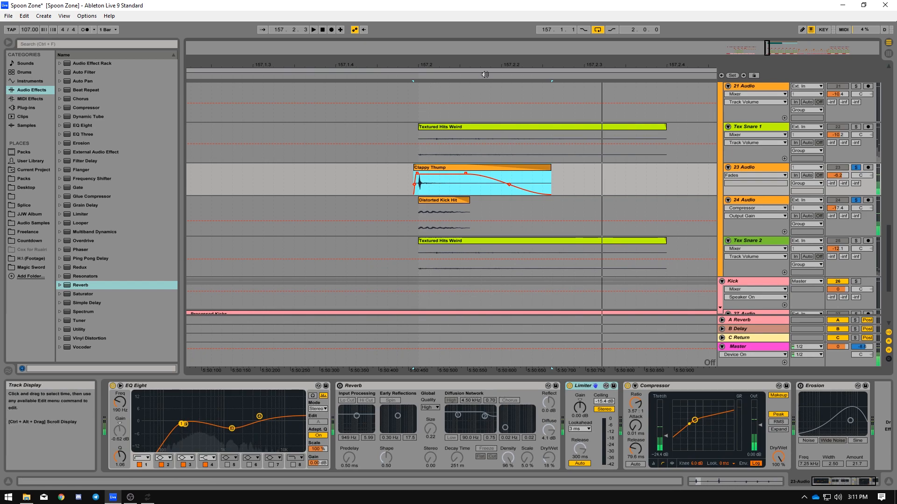
drag(480, 65, 479, 50)
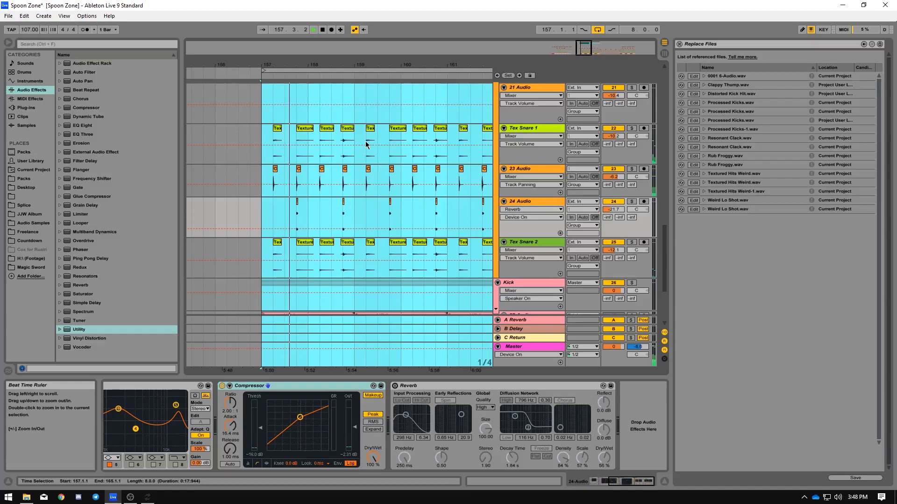
Record the master output onto the 26 Audio track starting at bar 157 until just past bar 161
double_click(524, 203)
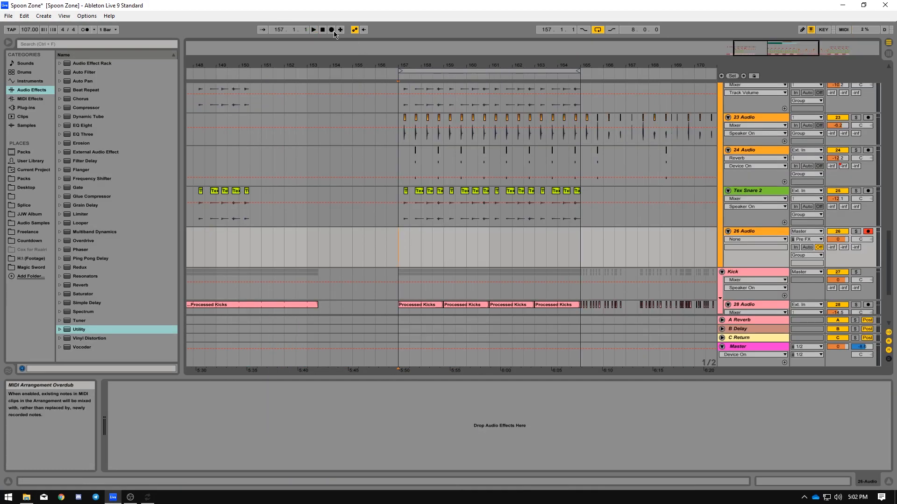
click(331, 30)
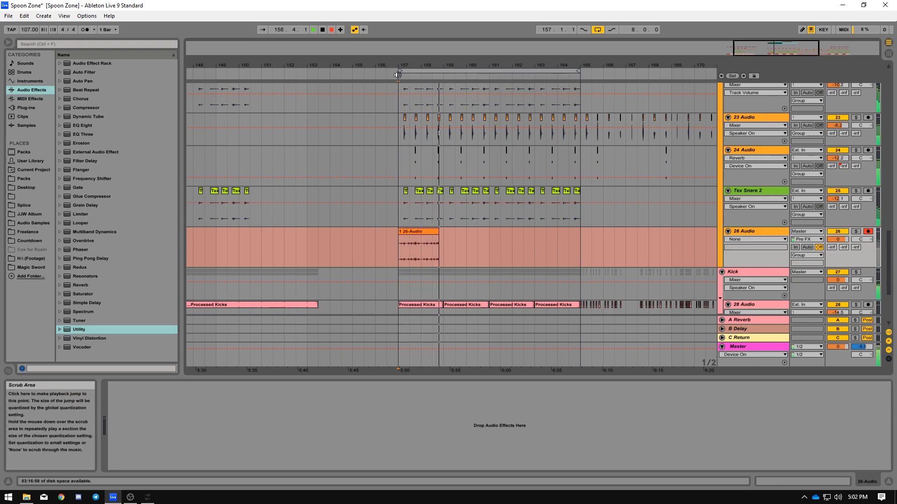
scroll(746, 194, up, 15)
scroll(742, 194, down, 15)
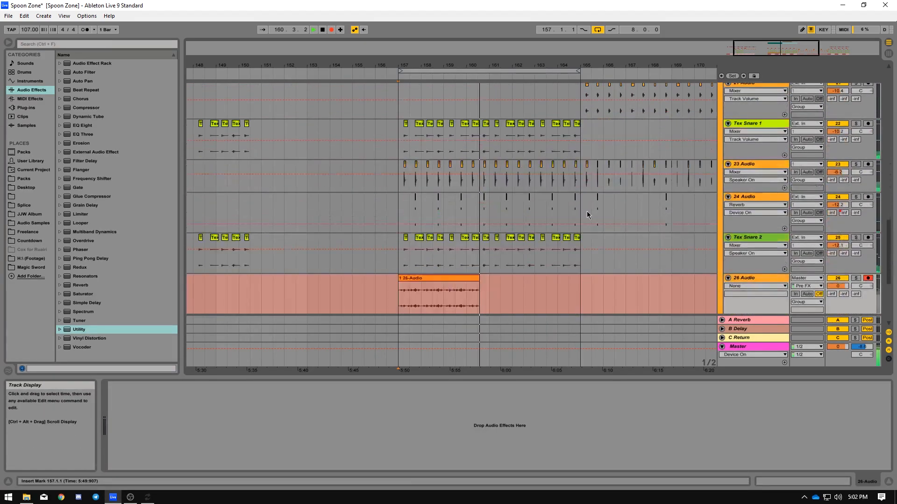
scroll(615, 196, down, 5)
key(space)
Solo the 26 Audio track, play back the recording and trim its clip to end at bar 161
drag(457, 65, 481, 90)
click(858, 185)
key(space)
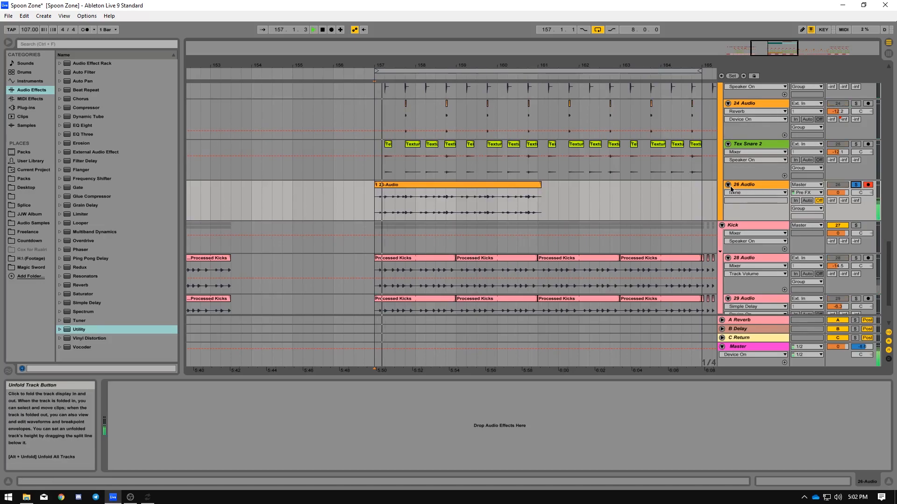
click(404, 187)
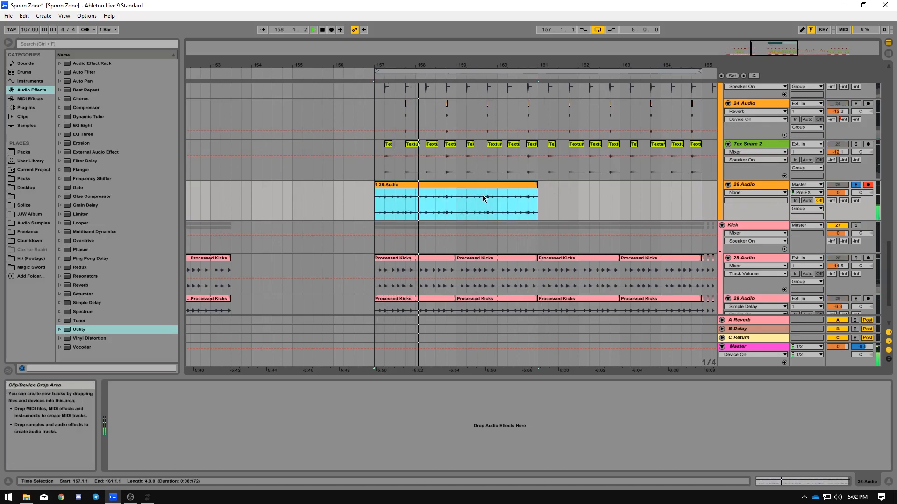
Open the recorded 26-Audio clip's sample settings and transpose it up 23 semitones
double_click(403, 187)
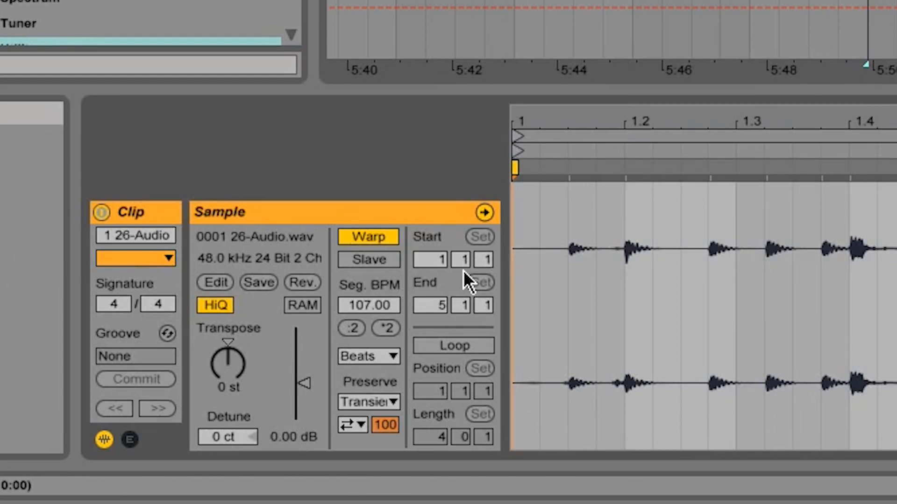
click(360, 424)
click(354, 467)
drag(240, 360, 241, 327)
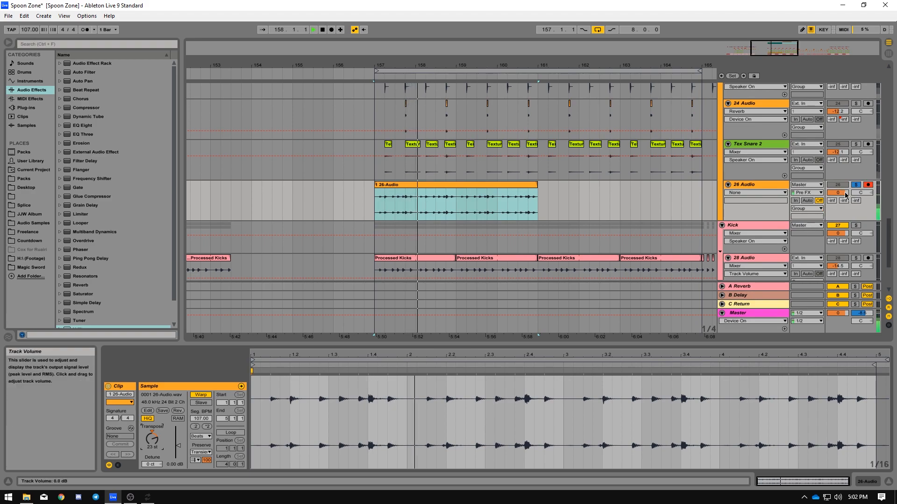
Lower the 26 Audio track's volume to -5.6 and set the warp mode of the short slice before 158.4 to Complex
drag(846, 195, 846, 206)
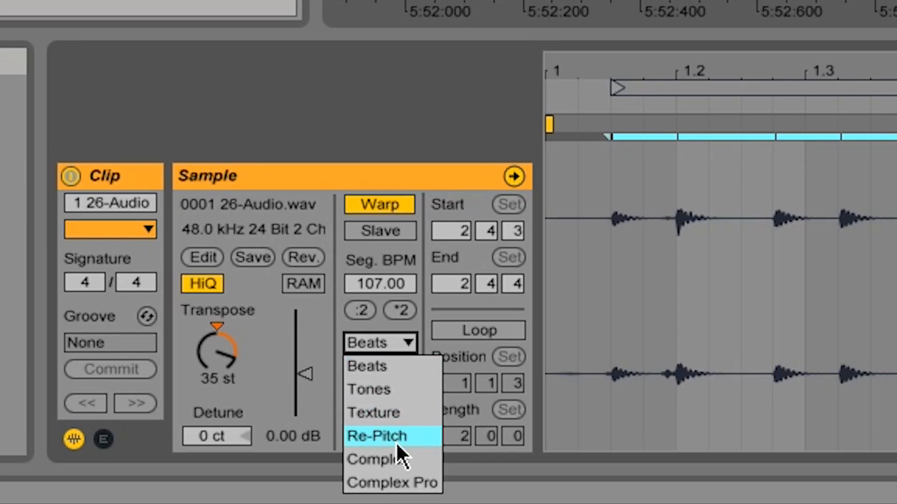
click(203, 470)
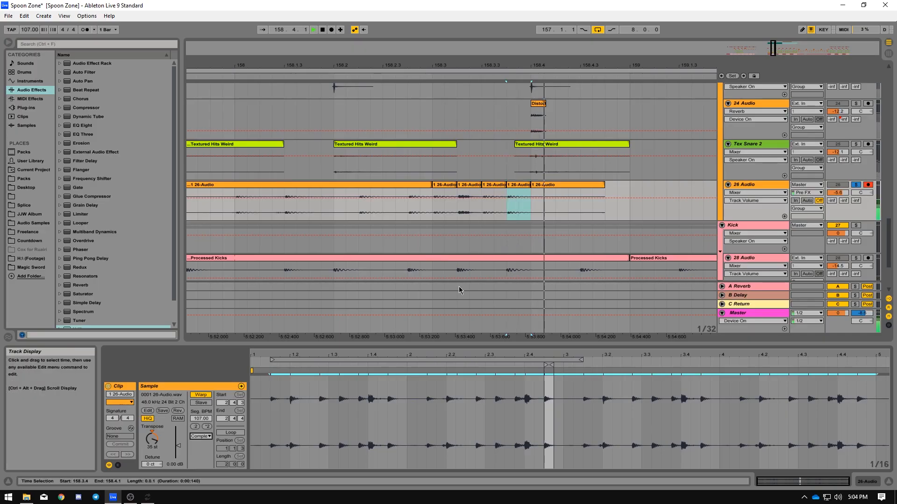
click(493, 70)
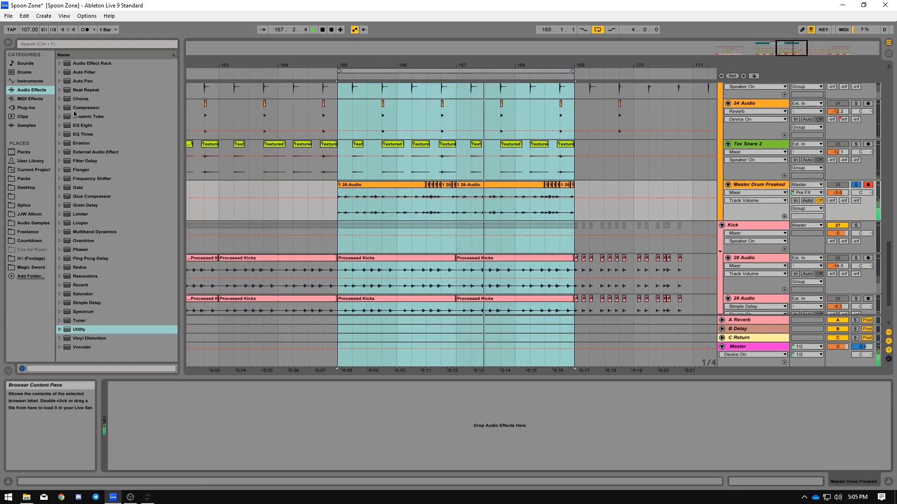
Add EQ Eight to the Master Drum Freaked track, change its first band's filter type and raise that band's frequency
double_click(76, 126)
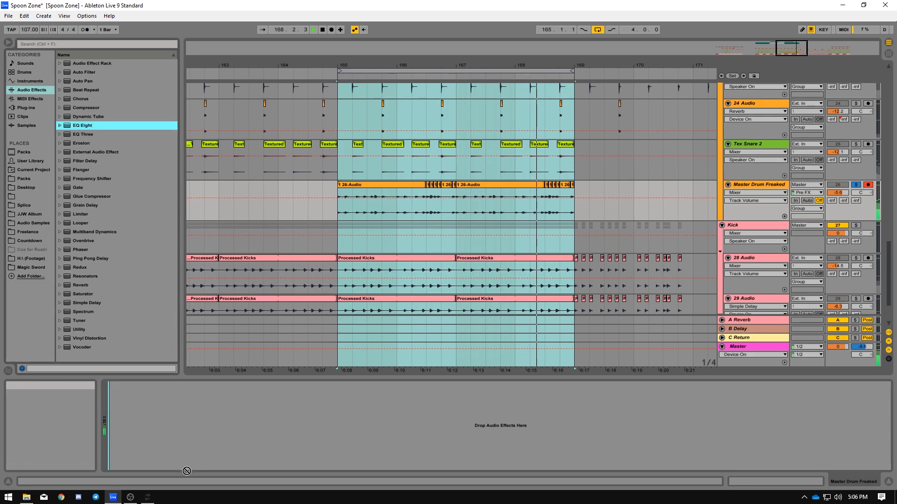
click(141, 458)
click(140, 413)
drag(132, 421, 167, 429)
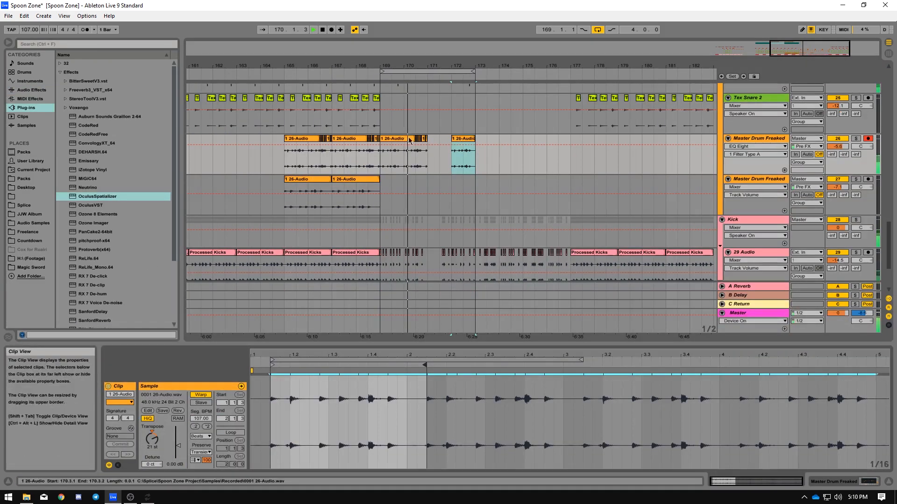
Lower the transposition of the eight 26-Audio clips in bars 169 to 172 and set their gain to -2.04 dB
click(441, 158)
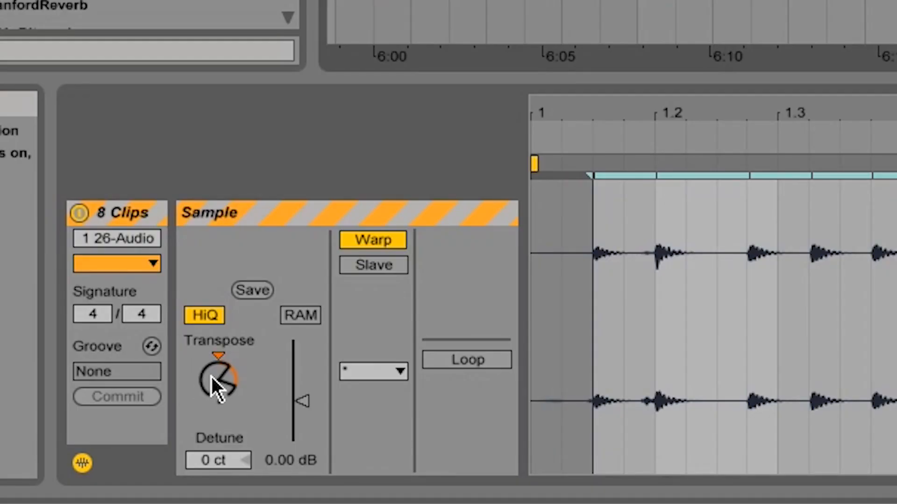
drag(212, 377, 212, 405)
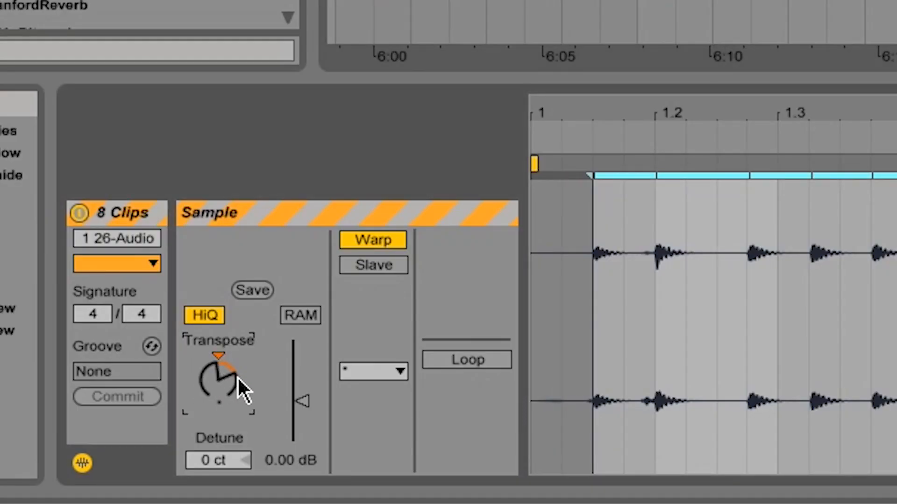
drag(303, 401, 303, 405)
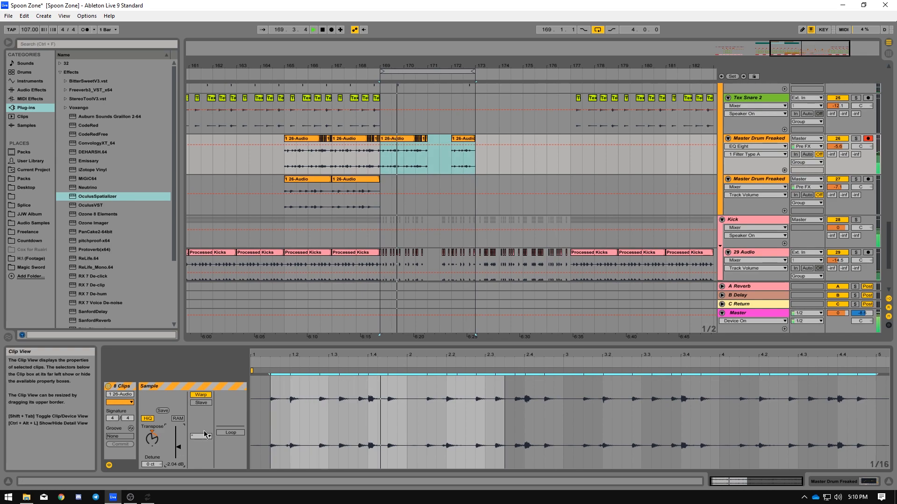
Play back the section around bar 165 to check the Distorted Kick hits against the Master Drum Freaked layers
drag(395, 60, 361, 91)
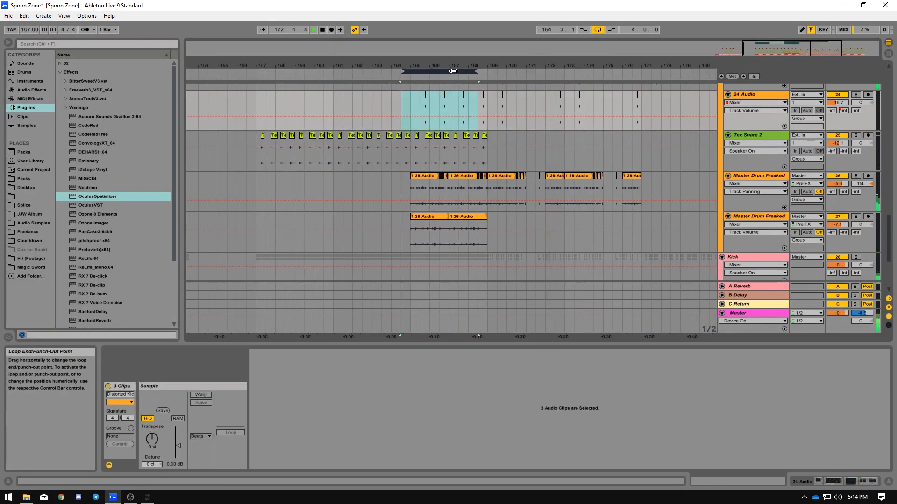
drag(453, 71, 455, 92)
key(space)
click(393, 176)
right_click(393, 178)
key(Escape)
click(434, 71)
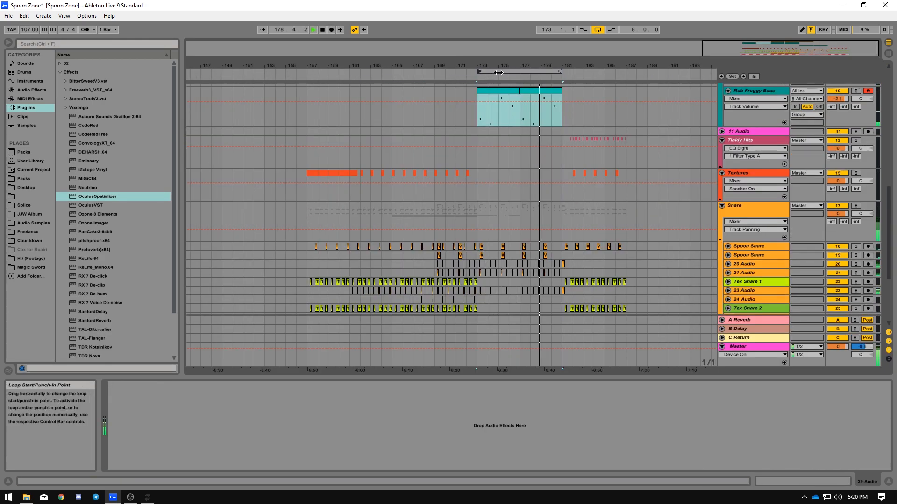
Duplicate the time of the eight-bar loop from bar 173 to bar 181 across all tracks
click(498, 72)
drag(513, 65, 452, 64)
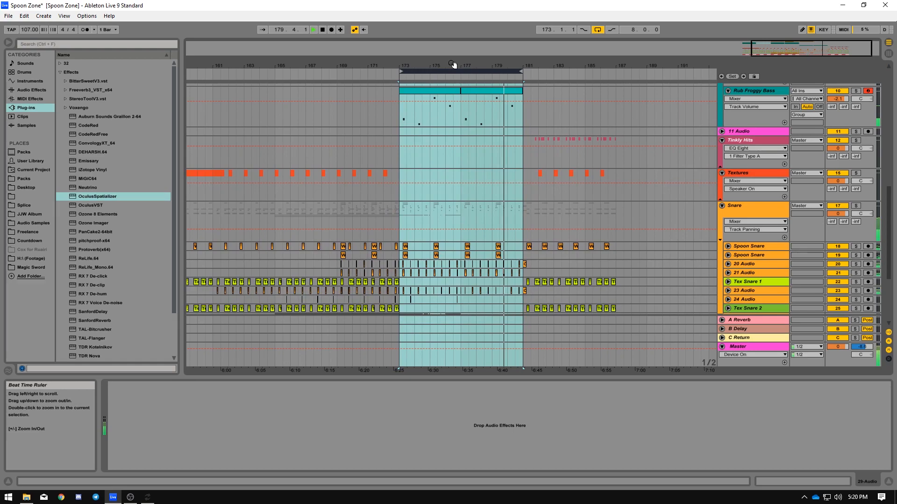
right_click(476, 73)
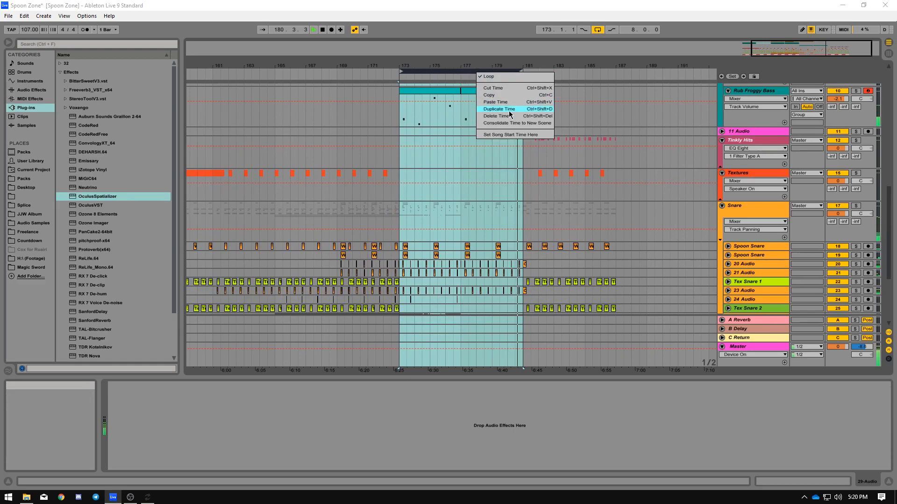
click(499, 109)
Delete the duplicated kick clips on the 30 Audio track between bars 181 and 189
scroll(584, 154, down, 5)
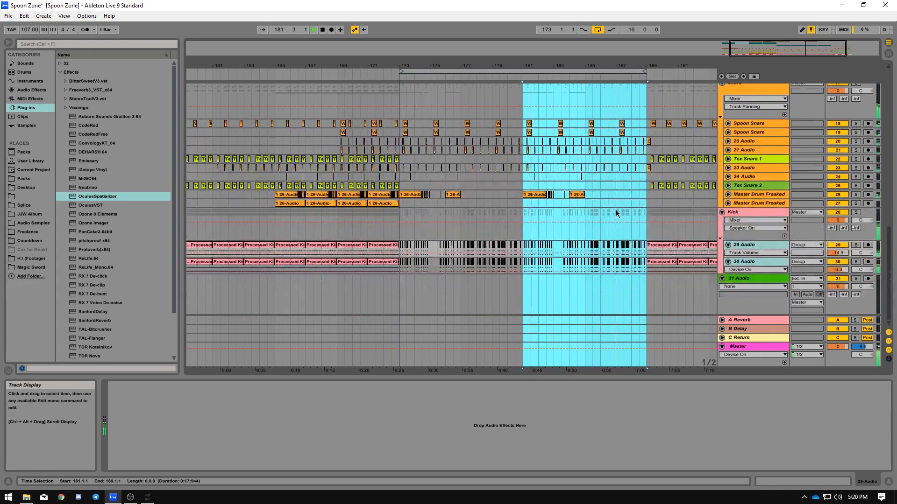
drag(646, 268, 528, 270)
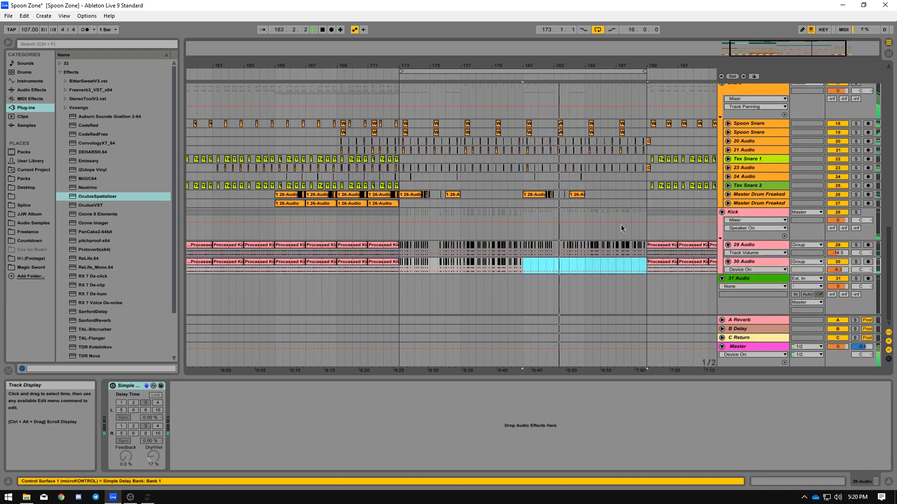
click(837, 253)
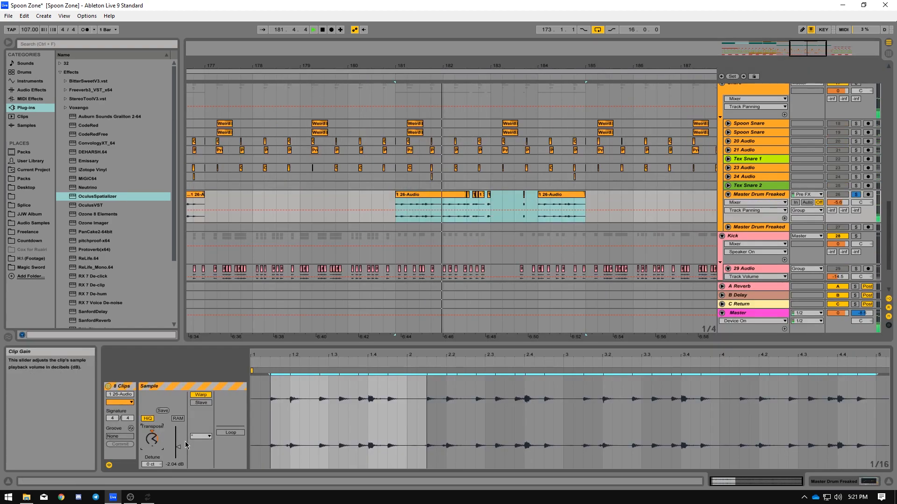
Set the warp mode of the eight Master Drum Freaked clips from bar 181 to Complex and audition them
click(201, 437)
click(191, 463)
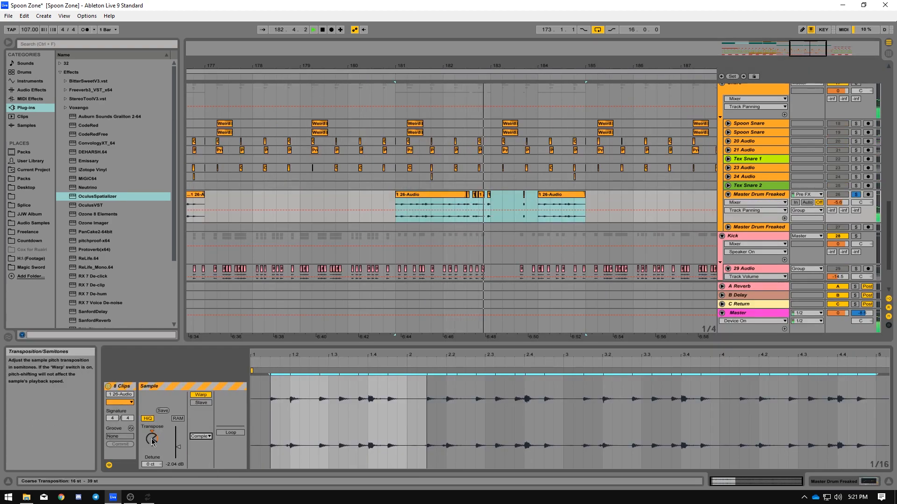
key(space)
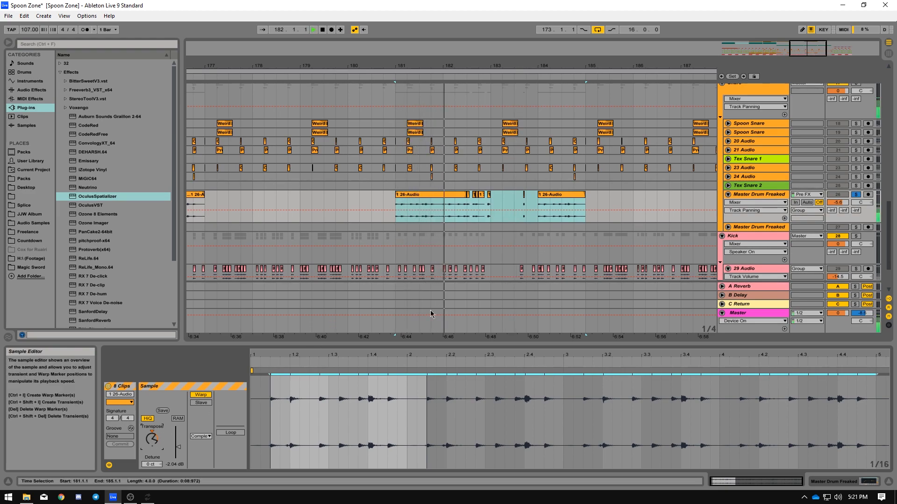
click(750, 194)
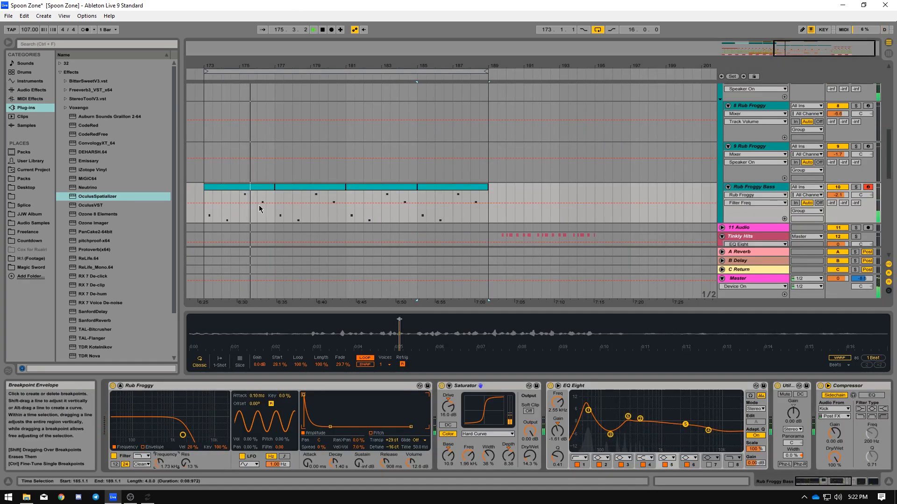
Select the Rub Froggy Bass filter frequency automation across bars 177 to 181 and pick the instrument's Release setting
click(259, 203)
drag(276, 204, 347, 212)
click(388, 462)
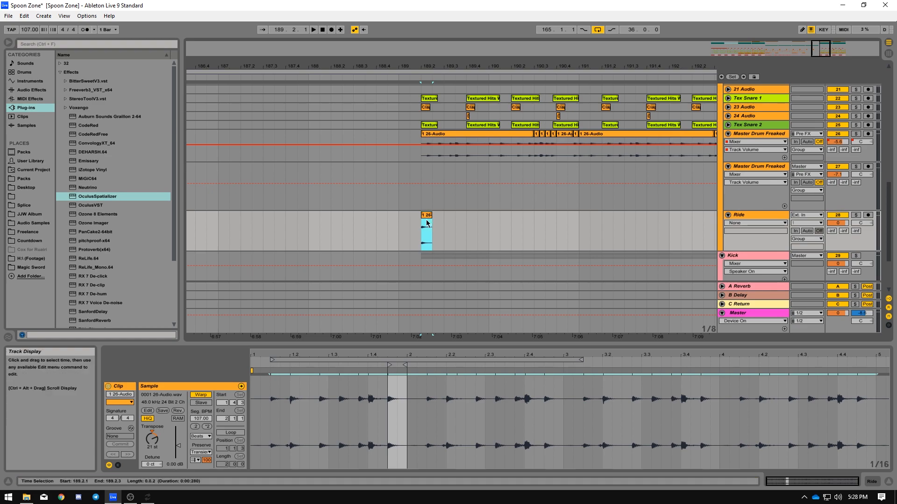
Solo the Ride track and audition the short 26-Audio slice at 189.2
key(space)
click(855, 215)
key(space)
key(space)
Add two warp markers around the hit in the Ride slice and stretch its tail by moving the second marker
mouse_move(411, 356)
mouse_down()
mouse_move(414, 373)
mouse_move(468, 366)
mouse_up()
double_click(379, 372)
double_click(402, 372)
drag(402, 373, 478, 372)
key(space)
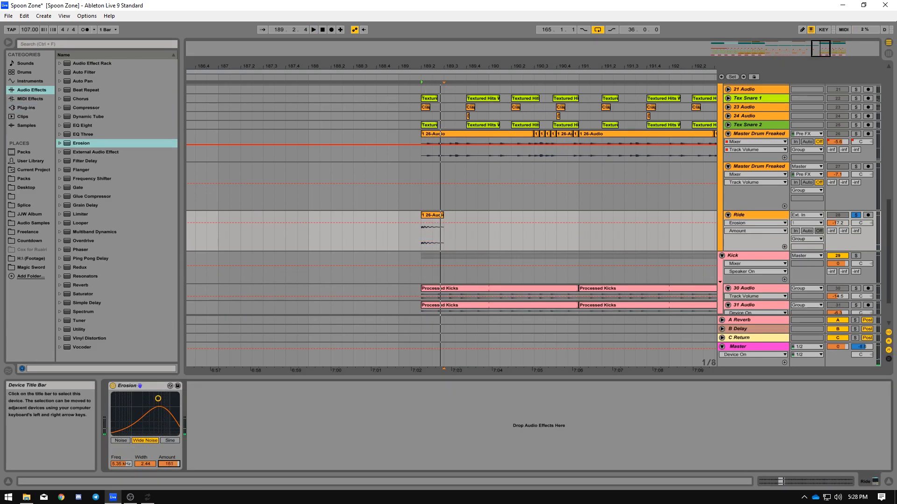
Set the Ride's Erosion amount to 170 while auditioning the stretched slice
key(space)
key(space)
key(space)
Add EQ Eight after Erosion on the Ride, cut the lows with band 1 and boost band 3 narrowly around 2.45 kHz
drag(84, 125, 142, 215)
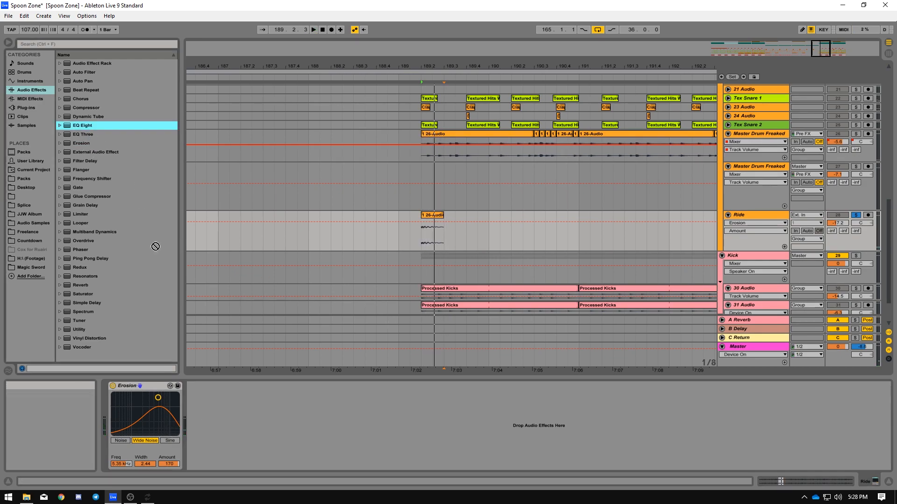
click(219, 457)
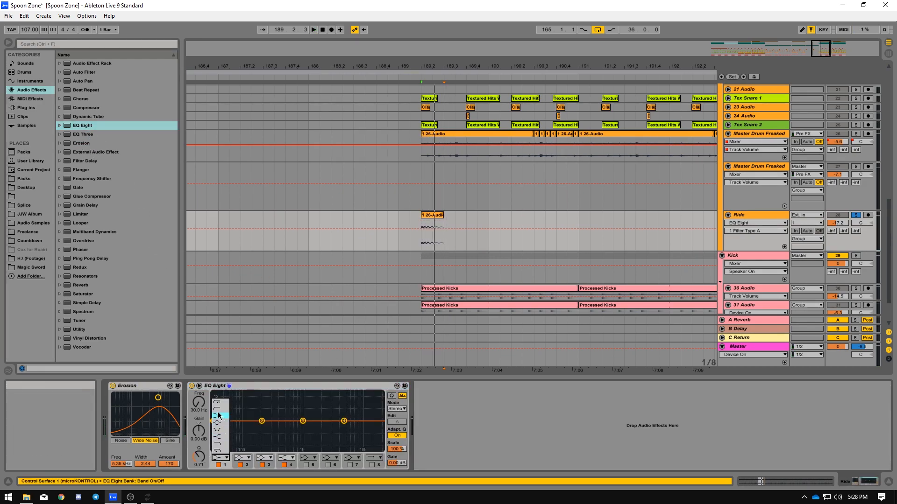
drag(213, 428, 315, 433)
key(space)
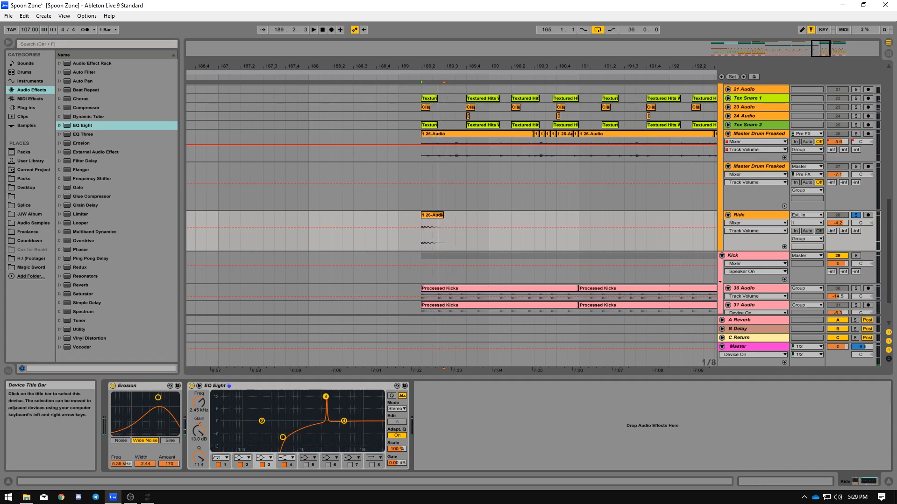
drag(325, 395, 326, 393)
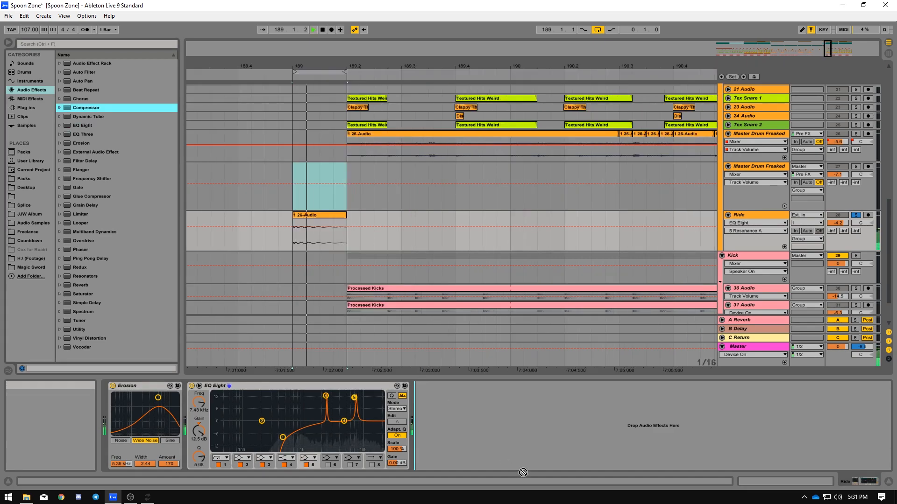
Add a Compressor after the Ride's EQ Eight and adjust its output gain, trying Erosion's Sine mode
drag(523, 472, 472, 428)
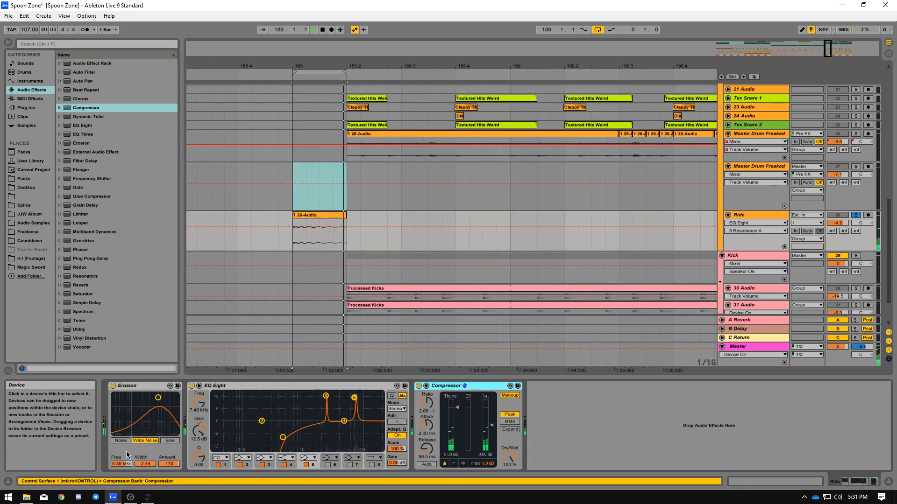
click(169, 440)
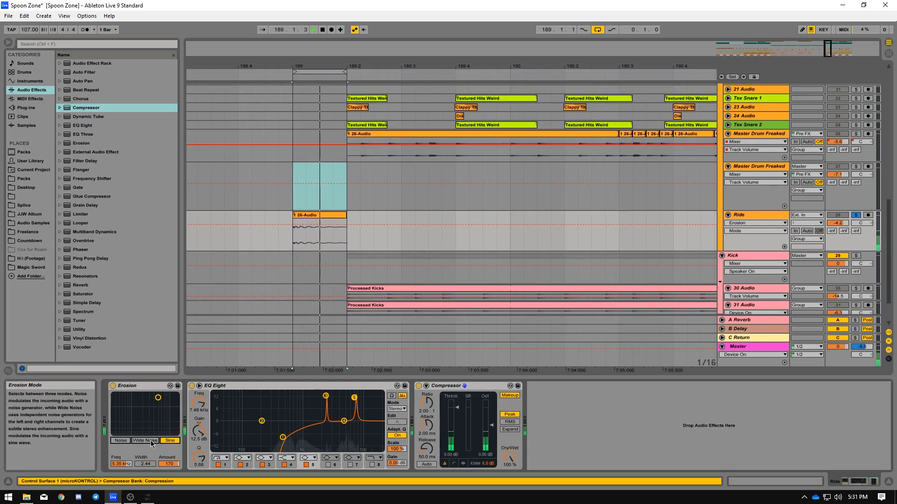
click(455, 465)
drag(517, 407, 506, 413)
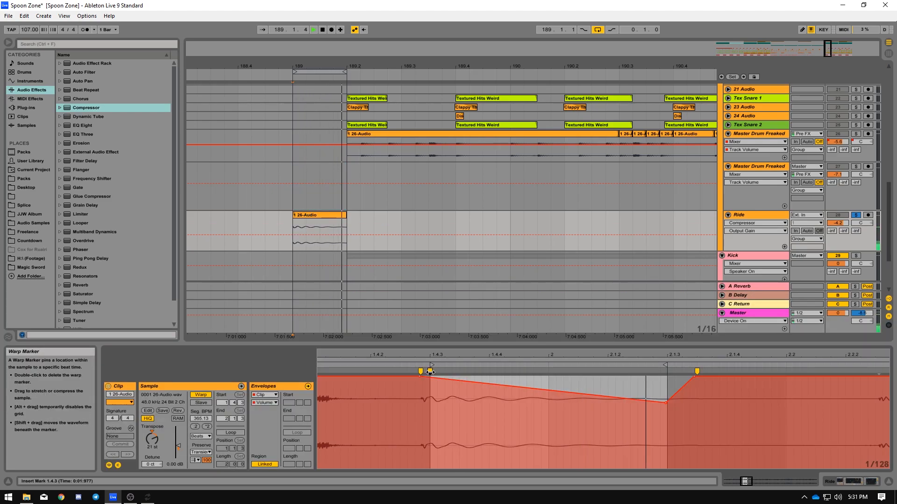
Shorten the Ride clip and repeat it as six back-to-back clips from 189.2 to bar 190
click(334, 215)
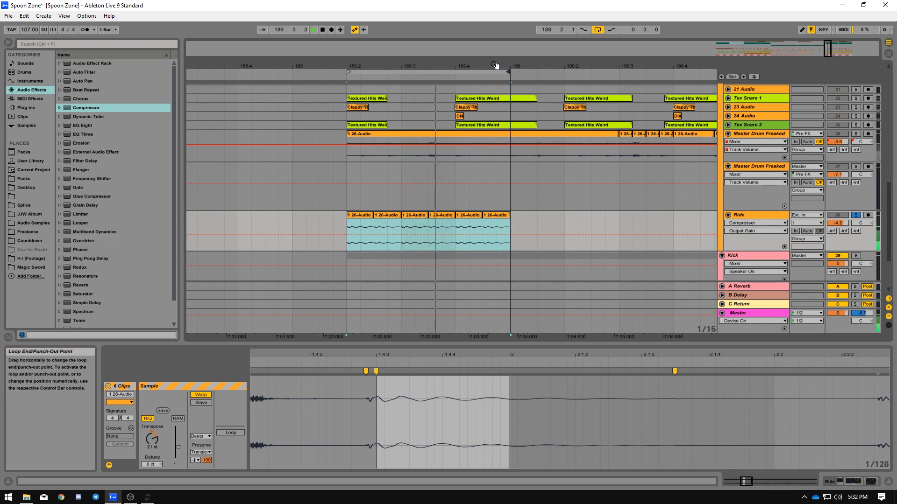
Raise the EQ Eight low-cut frequency on the 6 Rub Froggy track to 144 Hz and stop playback
drag(500, 65, 500, 60)
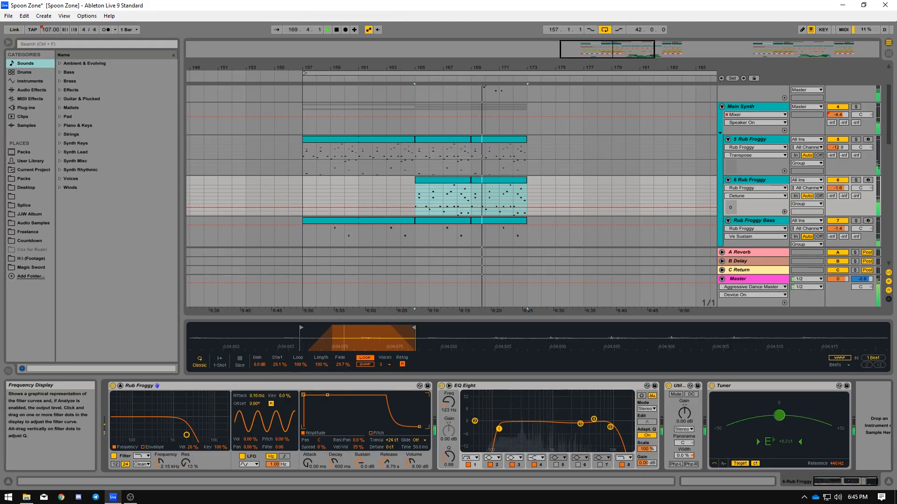
drag(504, 430, 504, 428)
key(space)
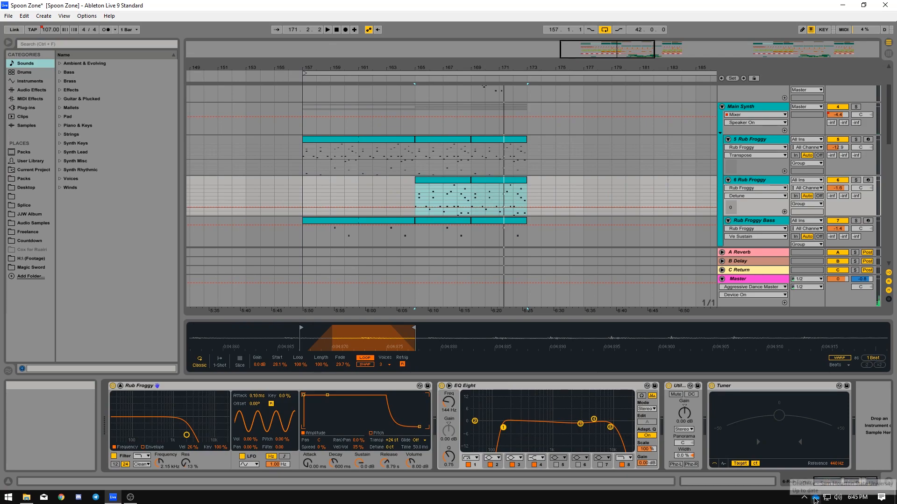
Switch to Splice, open the Spoon Zone project's online timeline, expand the hidden versions and view V4
click(803, 497)
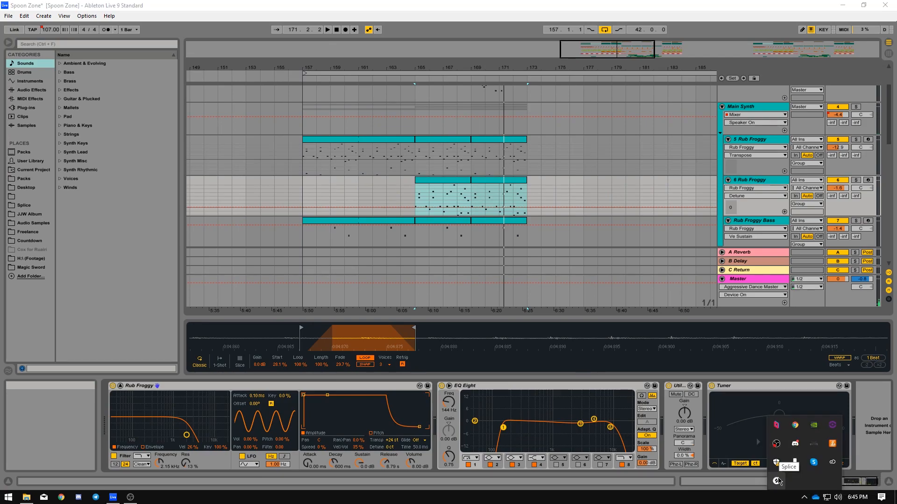
click(777, 481)
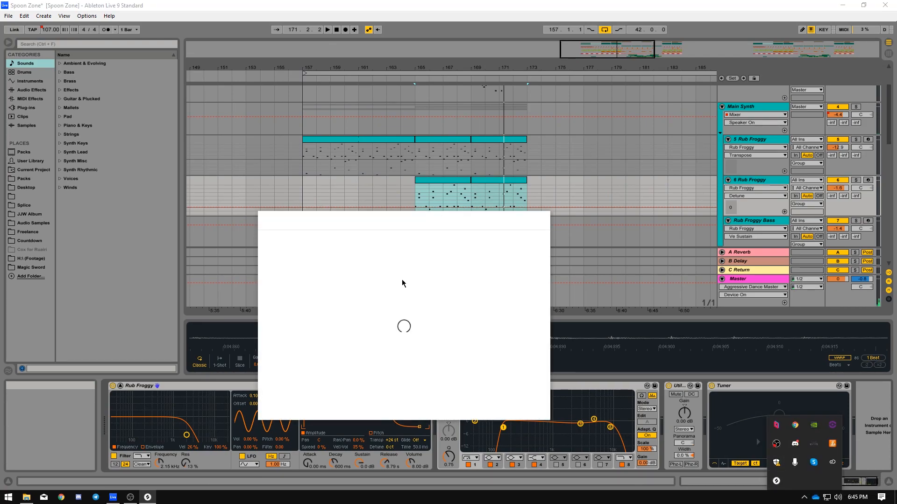
click(308, 321)
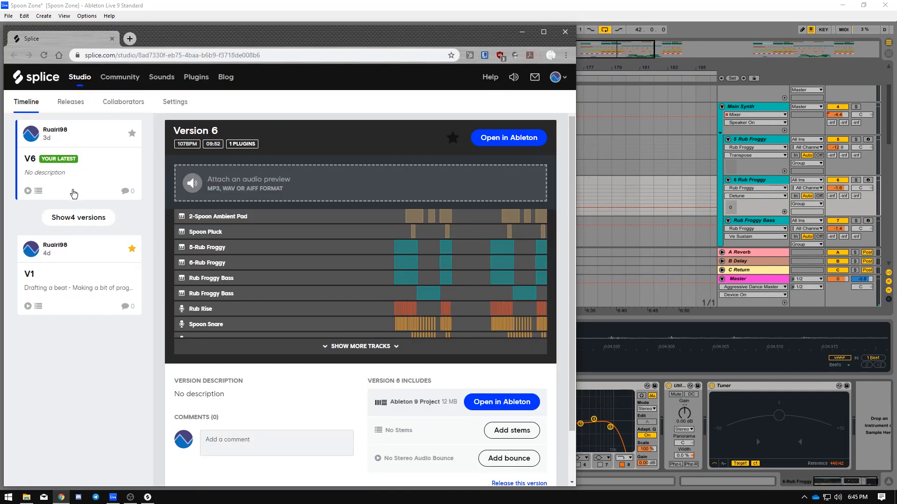
click(69, 233)
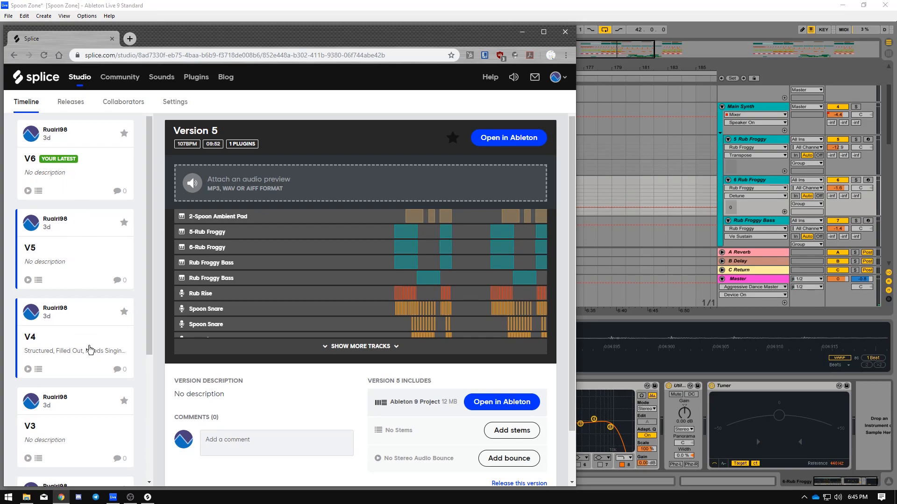
click(89, 346)
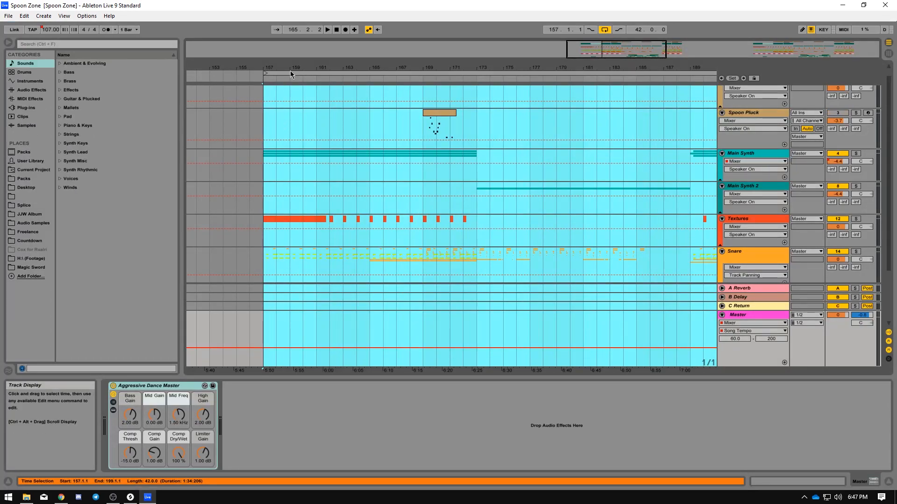
Play the looped section from bar 157 and reveal the tracks inside the Kick group
click(290, 73)
key(space)
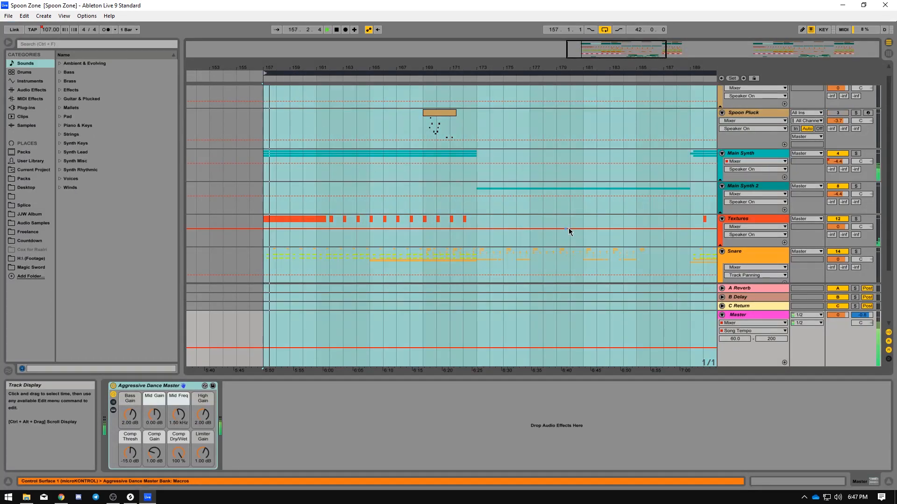
scroll(573, 223, down, 3)
click(720, 241)
click(720, 241)
click(719, 241)
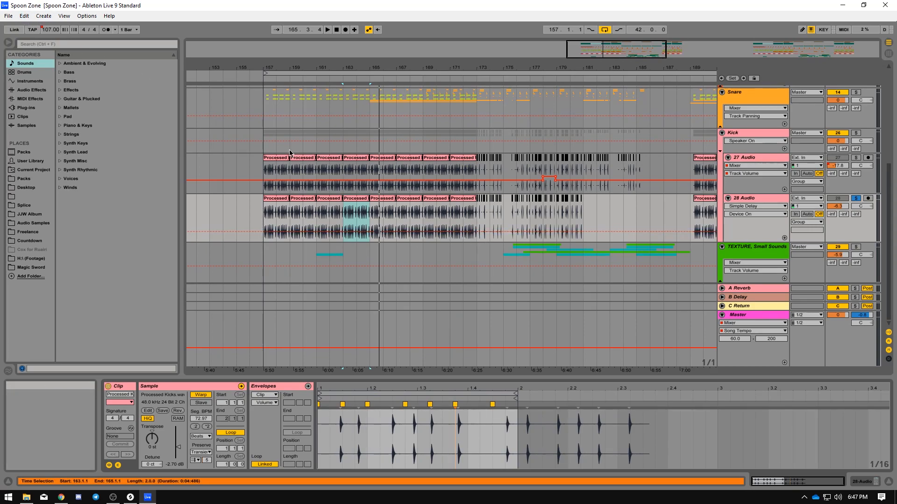
Play the slower repeat of the song from about bar 228, turn off solo on 28 Audio and stop playback
drag(500, 67, 502, 17)
click(627, 76)
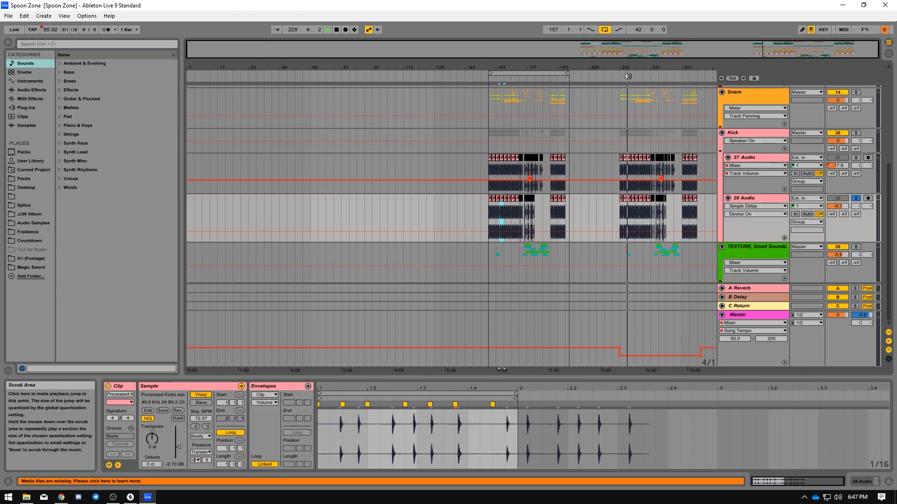
click(857, 202)
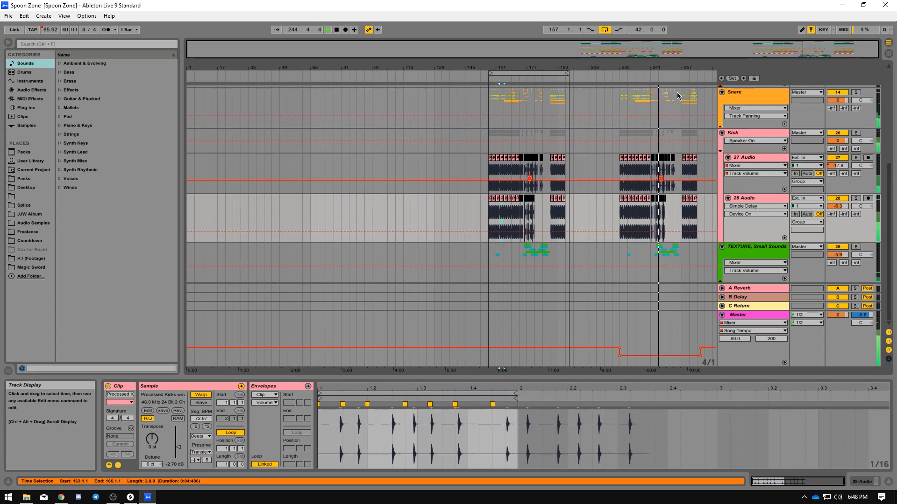
key(space)
Inspect the first Processed Kicks clips at bar 157 on the 28 Audio and 27 Audio tracks
drag(492, 68, 492, 159)
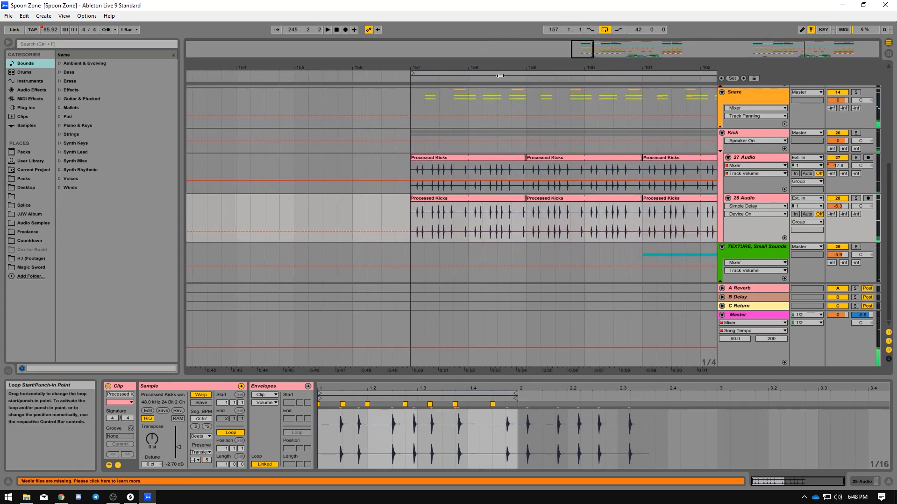
click(460, 198)
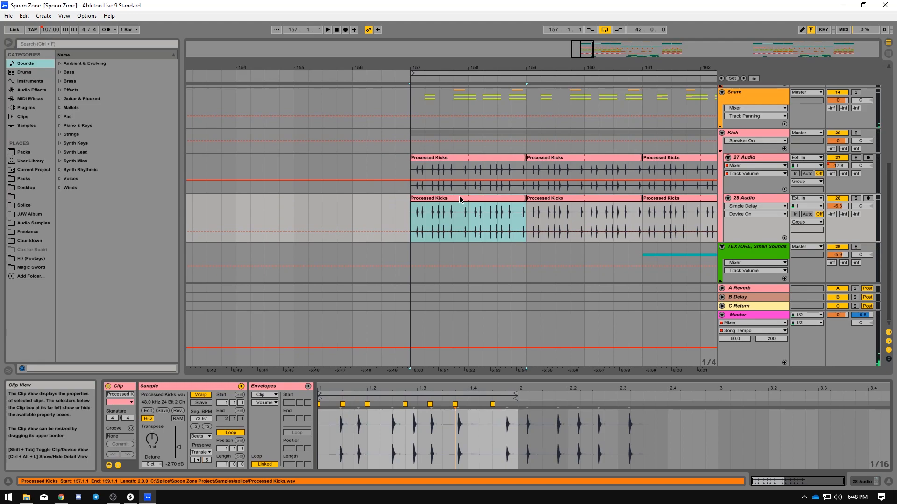
click(467, 158)
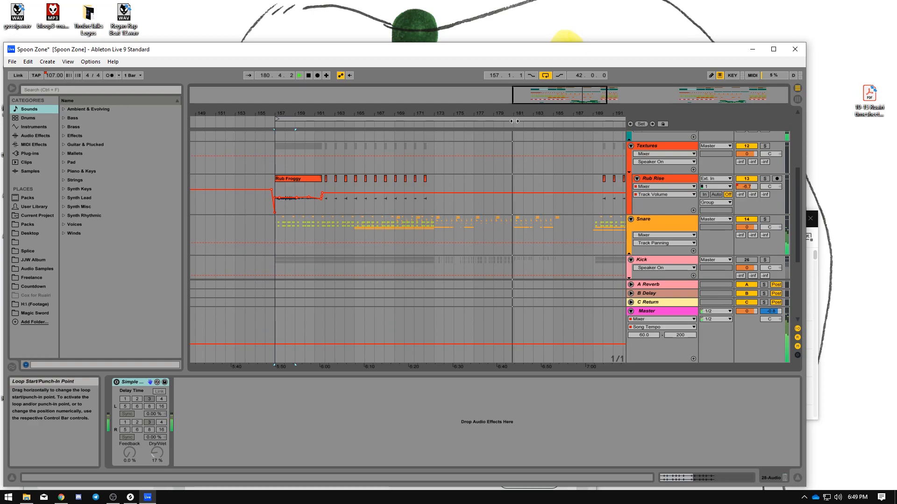
Look over the synth tracks, stop playback and browse the Splice project list
scroll(558, 206, up, 5)
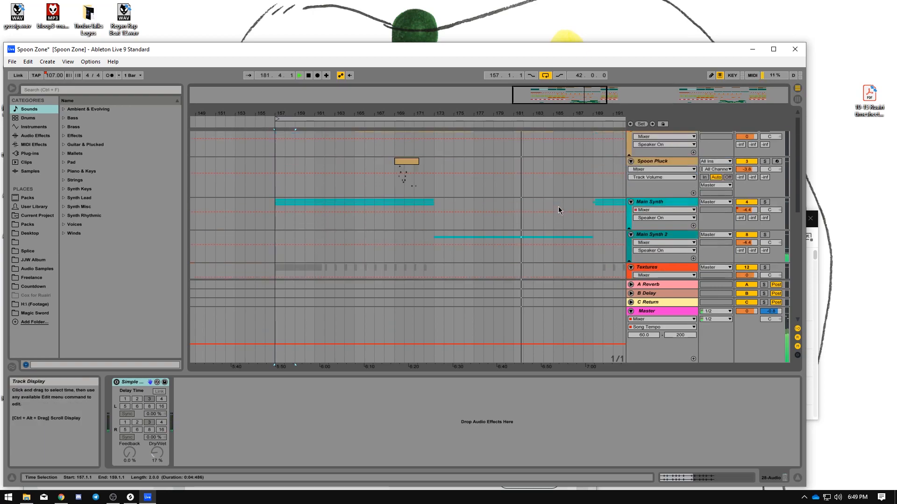
key(space)
drag(636, 237, 636, 262)
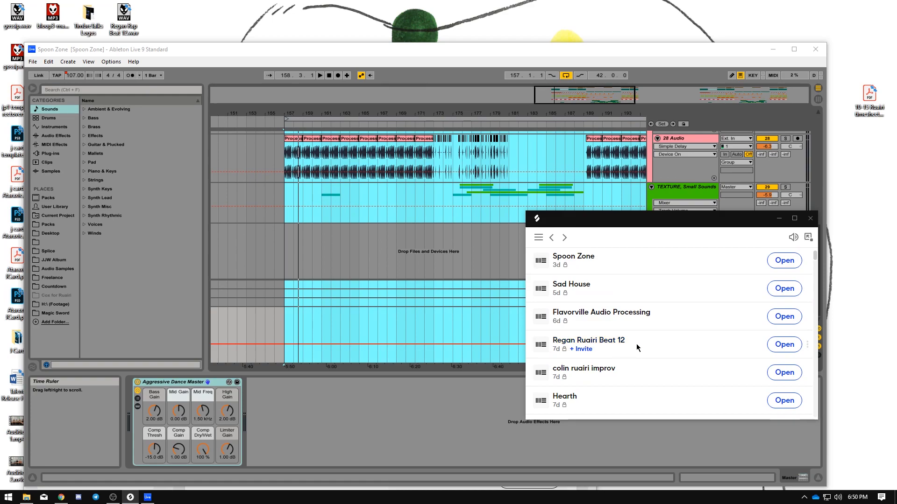
scroll(637, 348, up, 2)
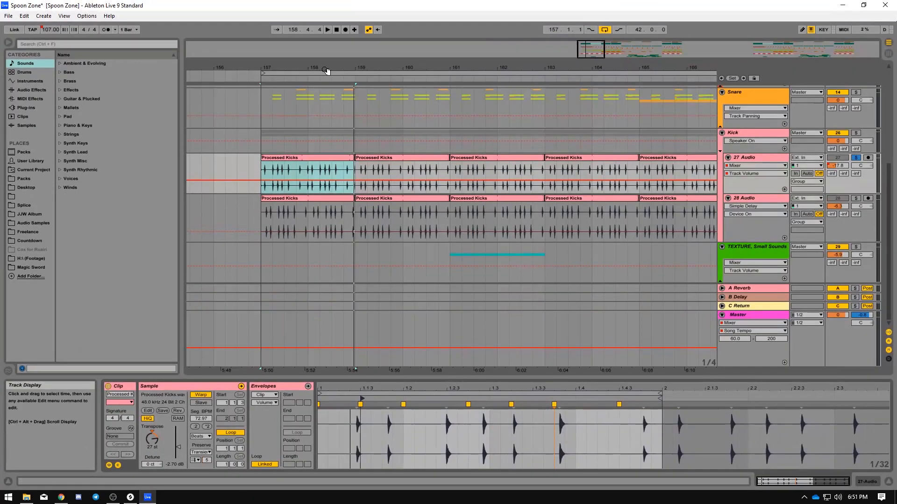
Select the loop range starting at bar 157 and play it to audition the layered Processed Kicks
click(318, 74)
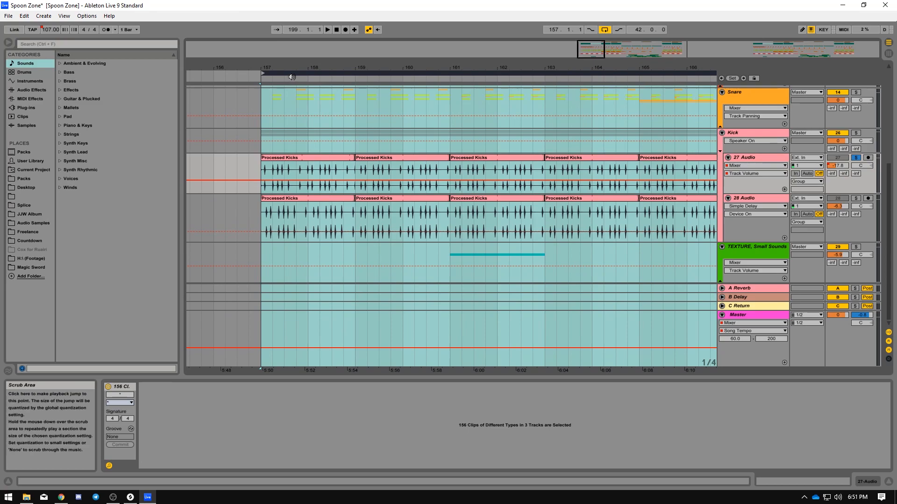
key(space)
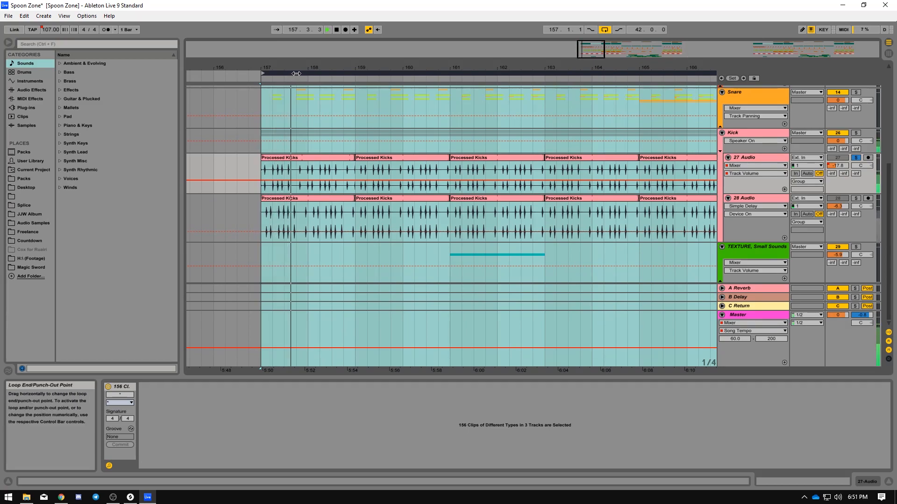